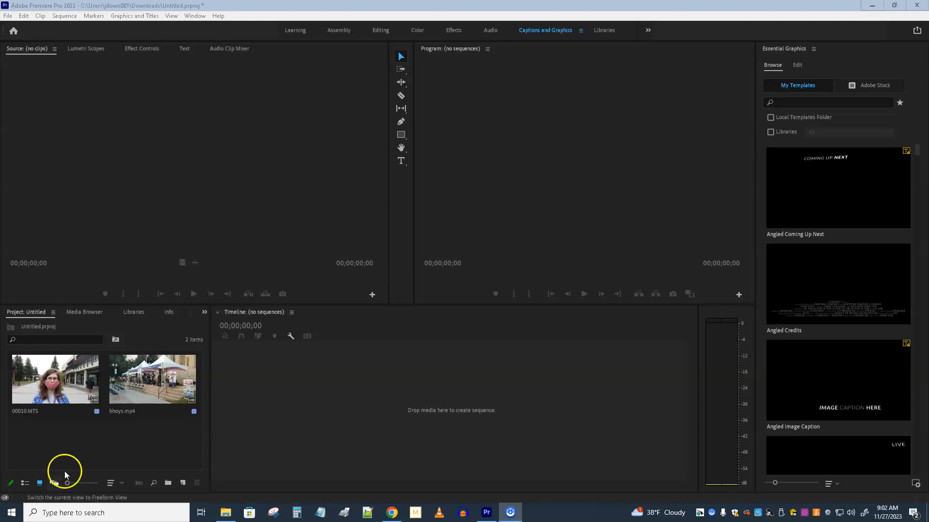
# Create a sequence from the 00010.MTS clip and enlarge its audio track to show both channel waveforms.
pyautogui.moveTo(39, 401); pyautogui.dragTo(281, 399)
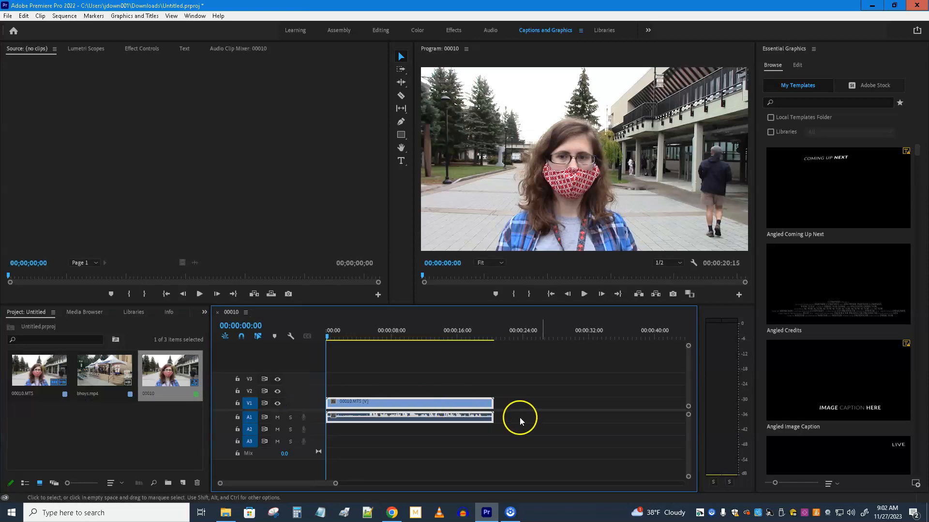
pyautogui.moveTo(336, 486); pyautogui.dragTo(318, 490)
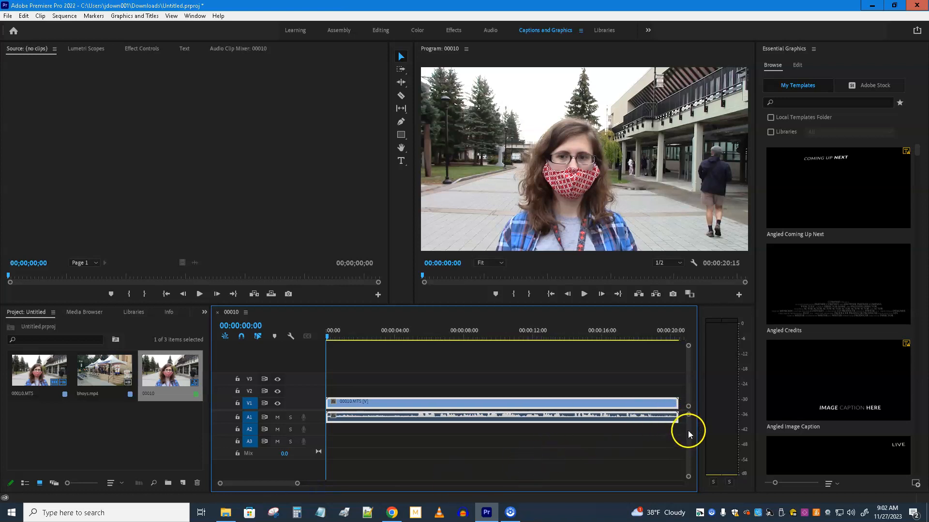
pyautogui.moveTo(688, 478); pyautogui.dragTo(689, 466)
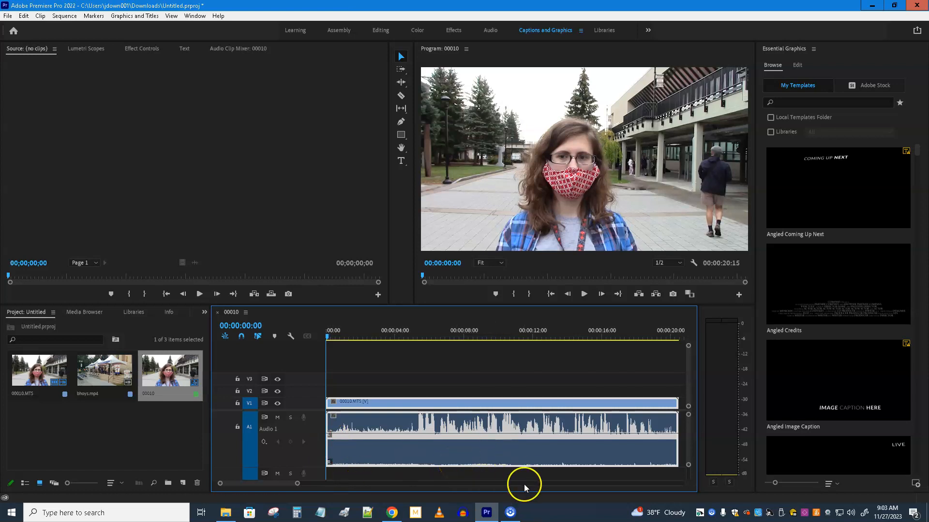
# Play the sequence and compare the left and right channel levels on the audio meters.
pyautogui.click(585, 293)
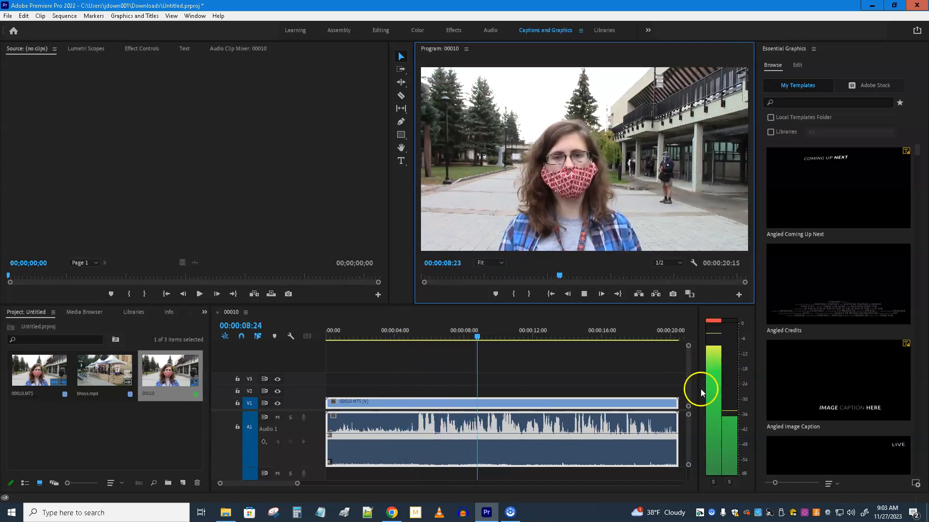
pyautogui.click(583, 294)
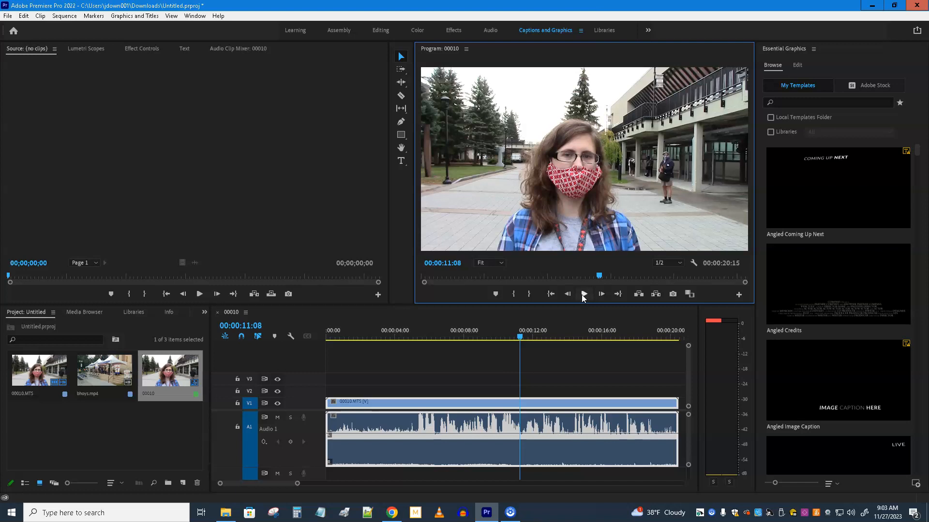
# Apply the Fill Right with Left audio effect to the 00010.MTS audio clip, using the Effects workspace.
pyautogui.click(452, 443)
pyautogui.click(453, 30)
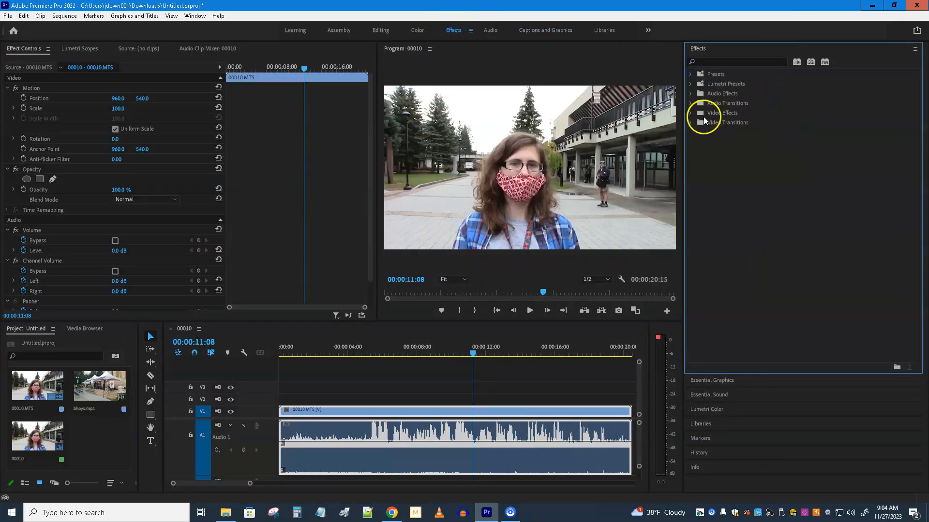
pyautogui.click(692, 93)
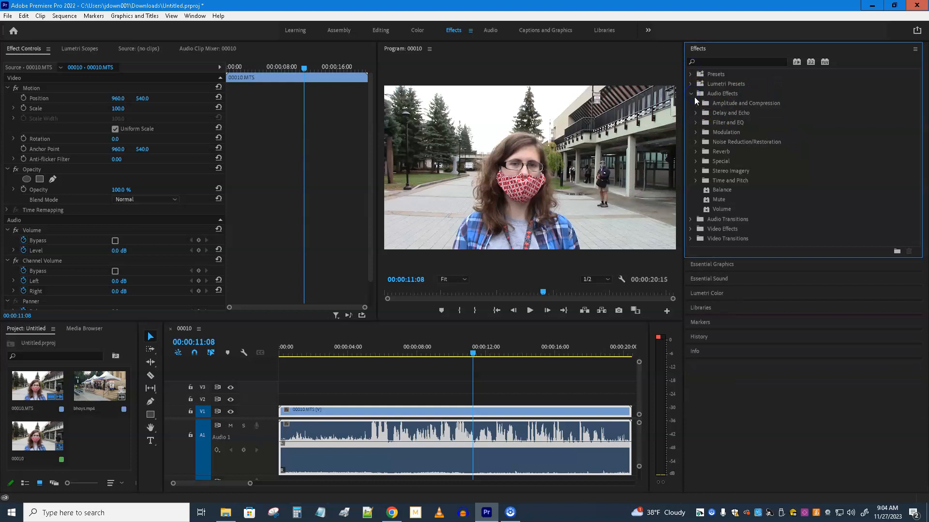
pyautogui.click(696, 161)
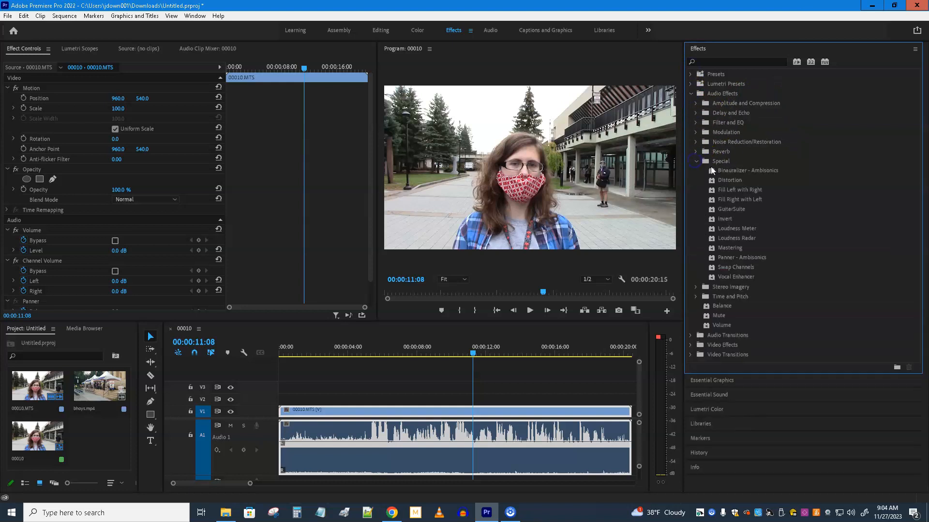
pyautogui.click(736, 191)
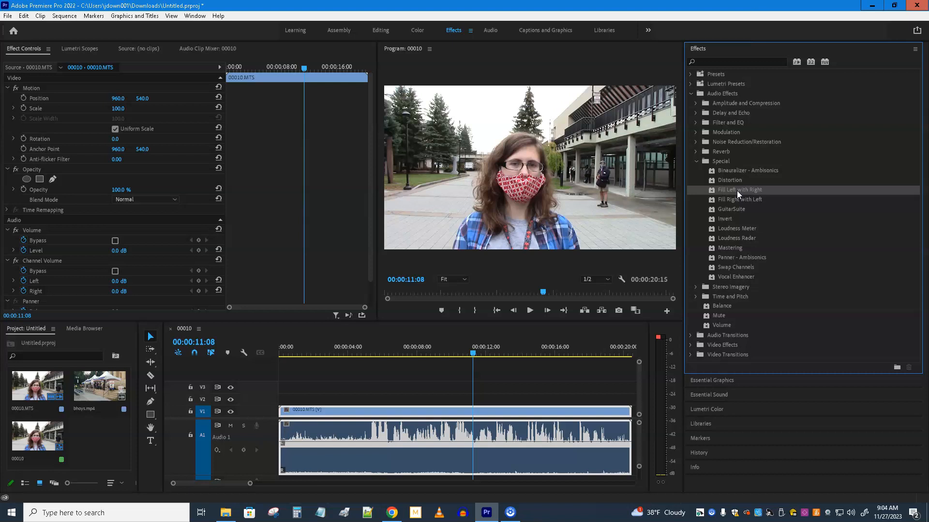
pyautogui.click(735, 200)
pyautogui.moveTo(735, 203); pyautogui.dragTo(340, 438)
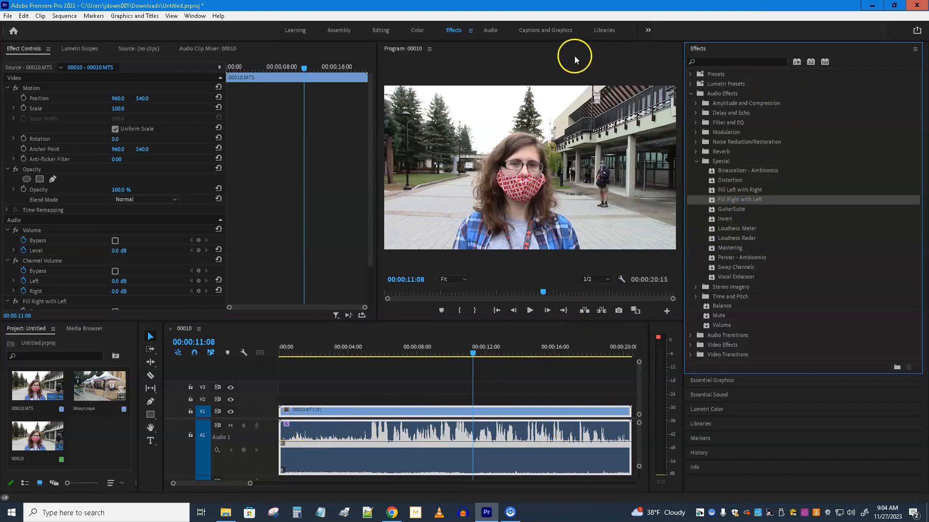
# Switch to the Editing workspace and play the sequence to check the left and right audio levels with the effect.
pyautogui.click(380, 31)
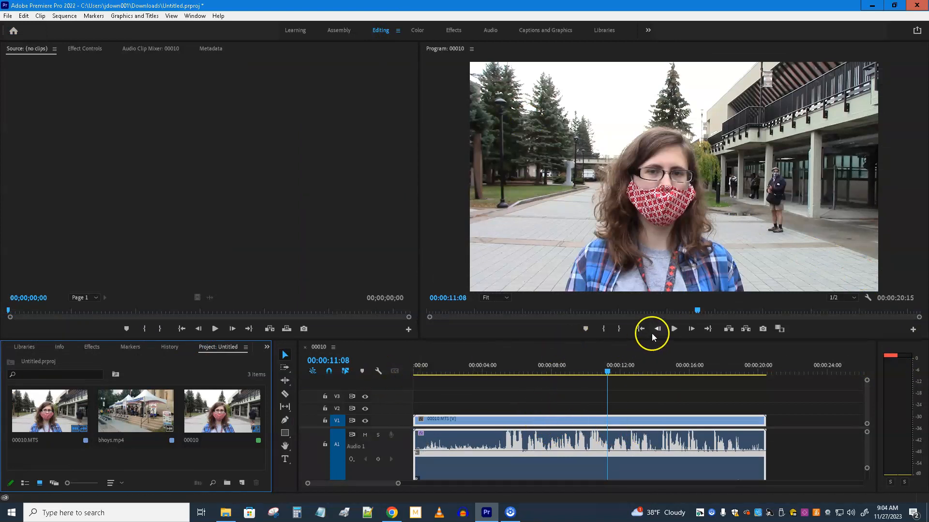
pyautogui.click(674, 330)
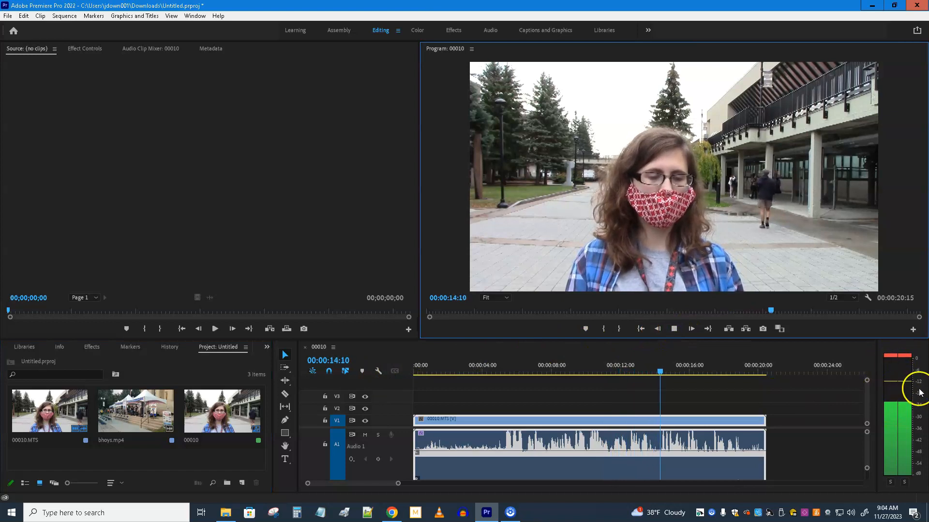
pyautogui.click(674, 329)
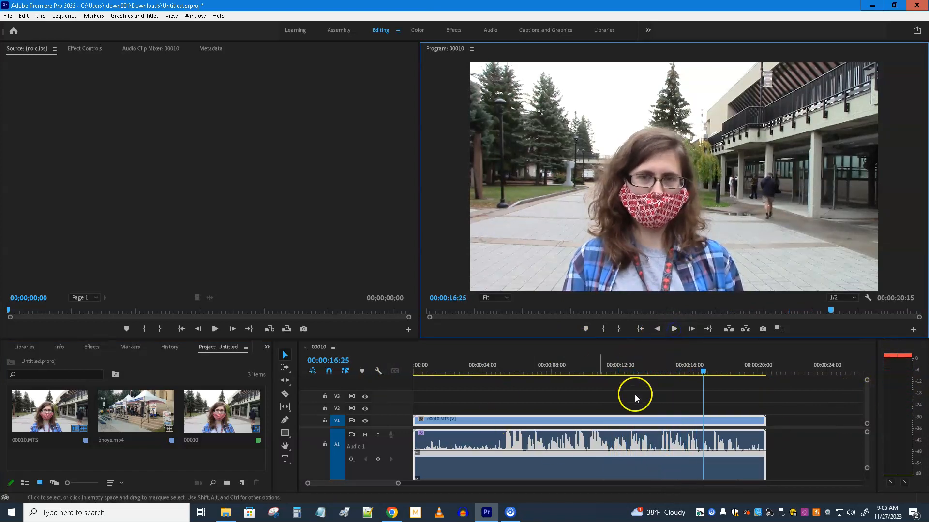
# Undo the Fill Right with Left effect on the audio clip and replay the sequence to check both channel levels.
pyautogui.click(643, 456)
pyautogui.click(617, 441)
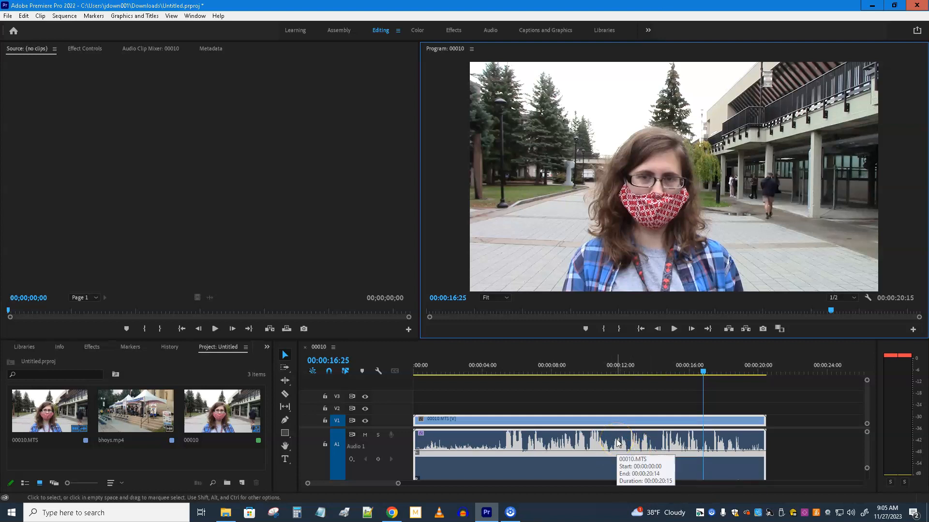
pyautogui.click(906, 379)
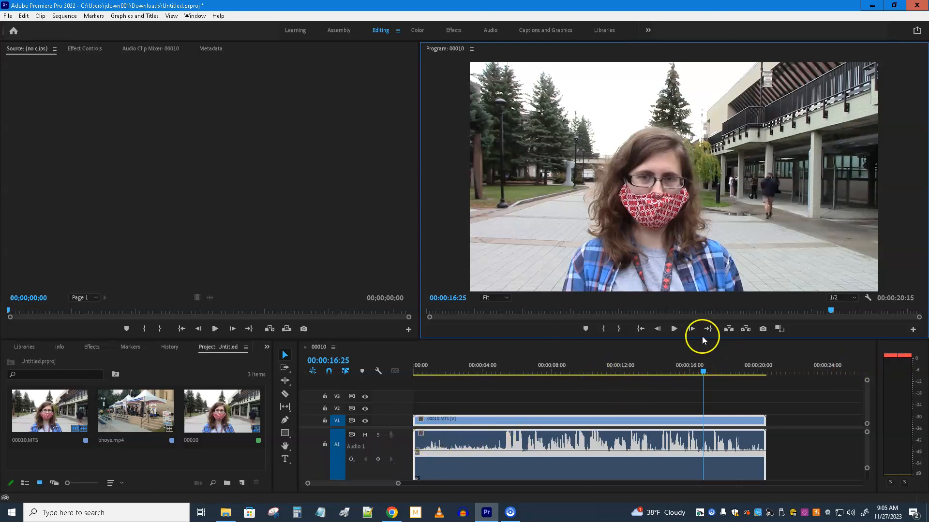
pyautogui.click(674, 329)
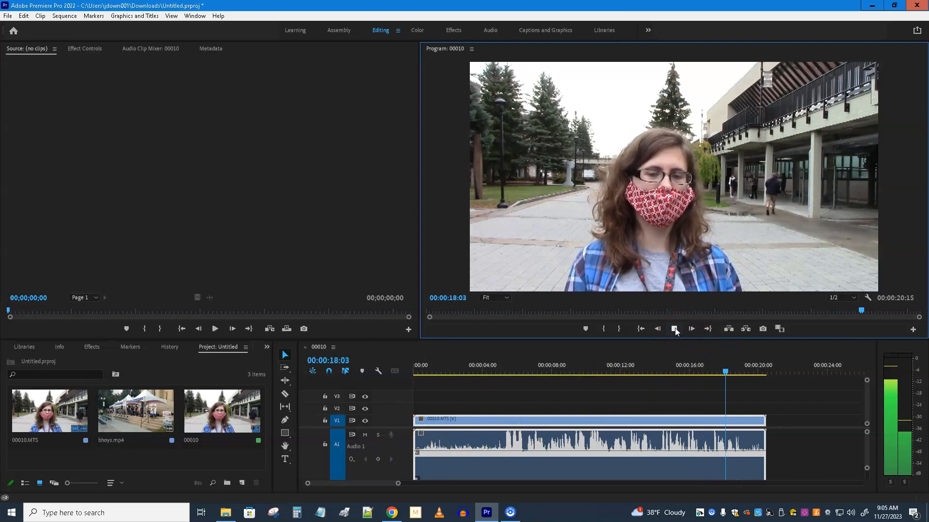
pyautogui.click(675, 330)
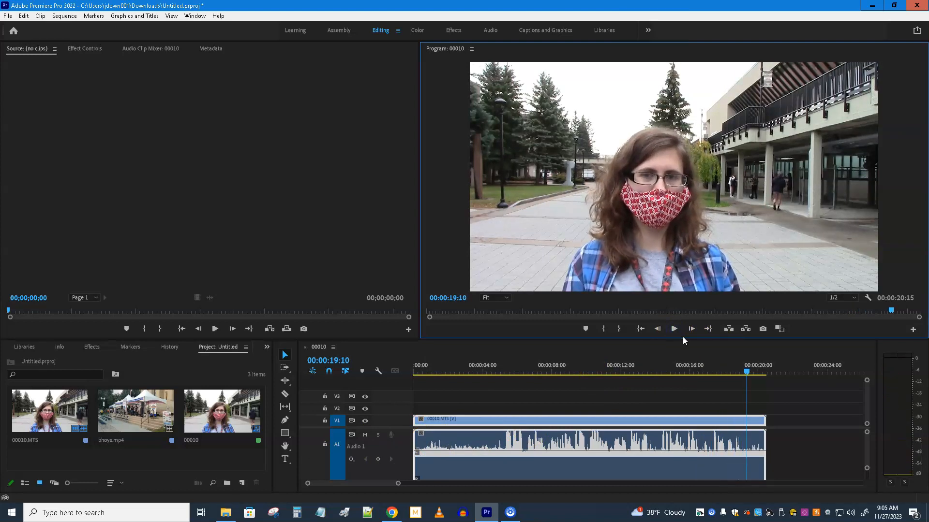
# Map the clip's right audio channel to the left media source channel, and play from 00:00:06:25 to check the levels.
pyautogui.moveTo(750, 374); pyautogui.dragTo(532, 395)
pyautogui.click(587, 445)
pyautogui.rightClick(587, 445)
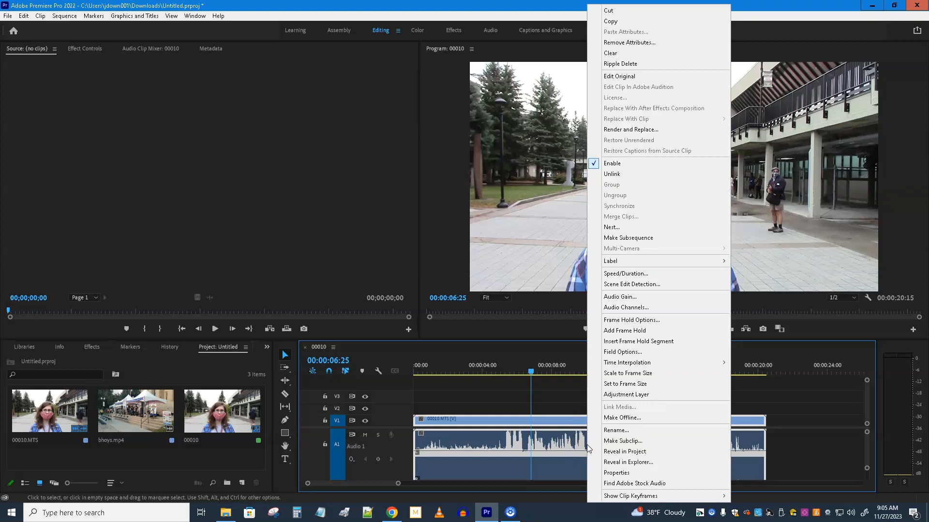
pyautogui.click(617, 309)
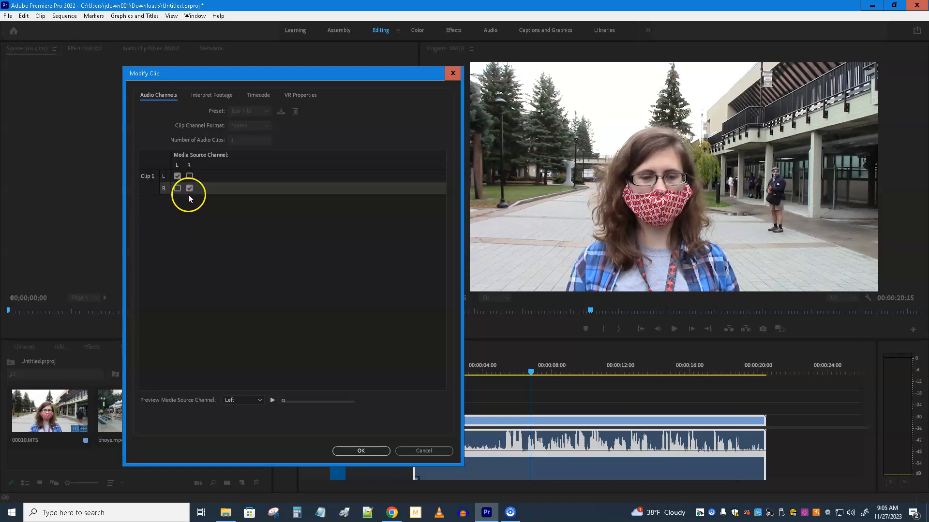
pyautogui.click(177, 189)
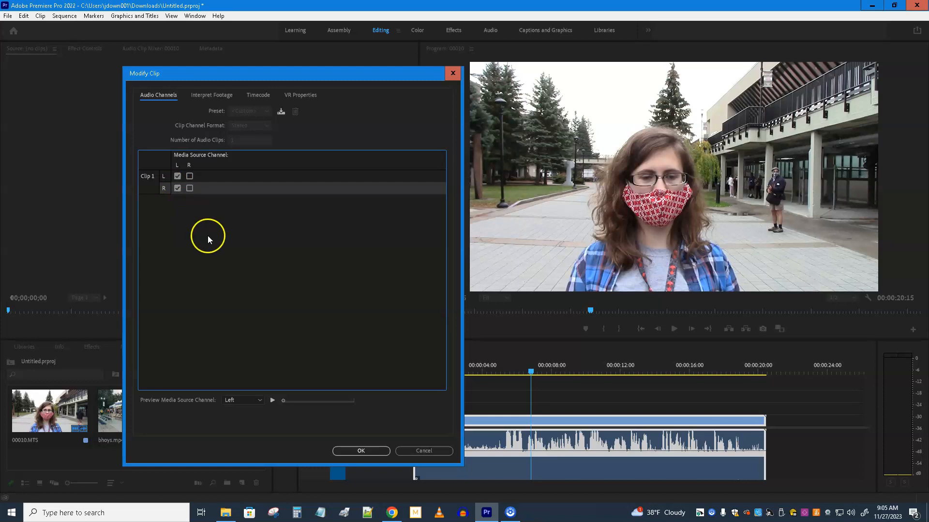
pyautogui.click(360, 450)
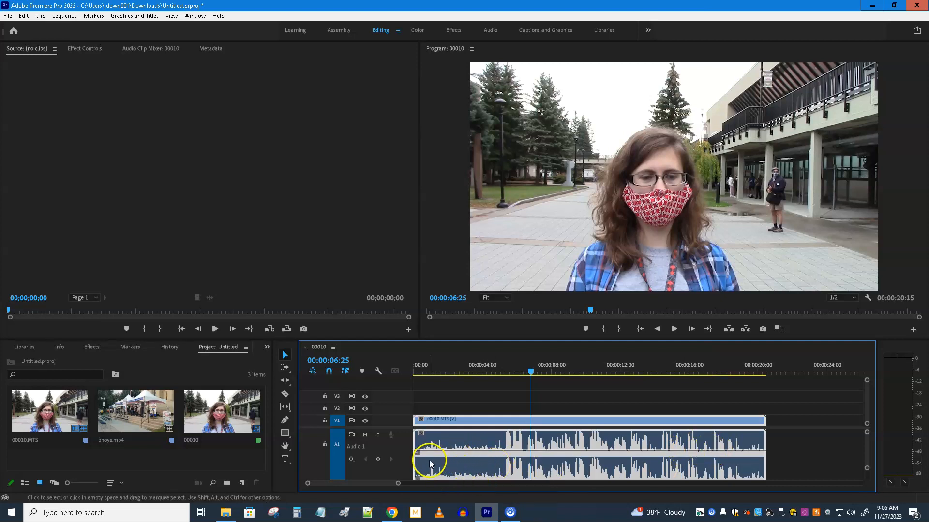
pyautogui.click(673, 337)
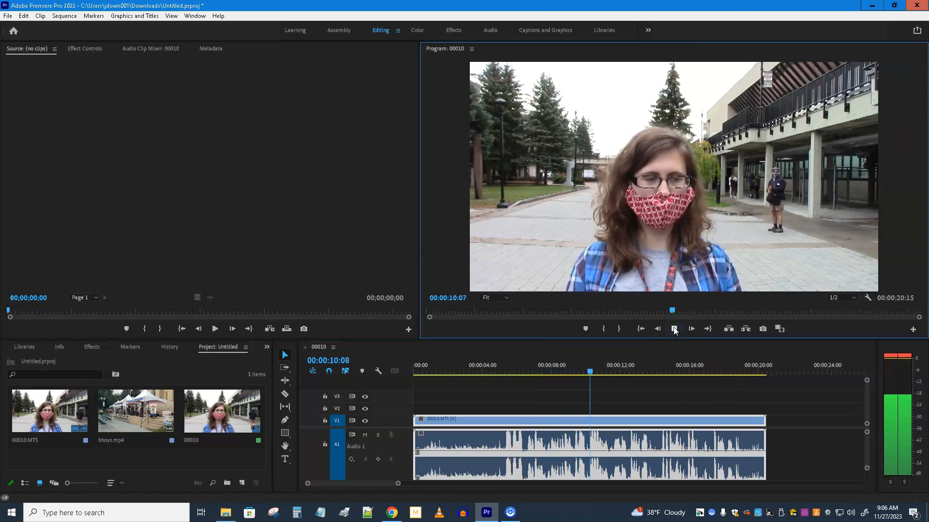
pyautogui.click(674, 330)
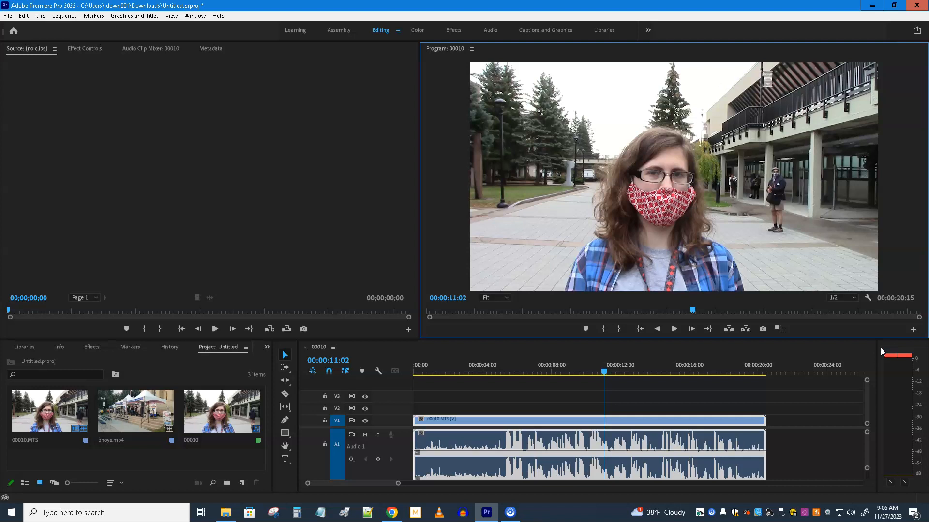
# Normalize all peaks of the clip's audio to -1 dB with Audio Gain.
pyautogui.rightClick(660, 444)
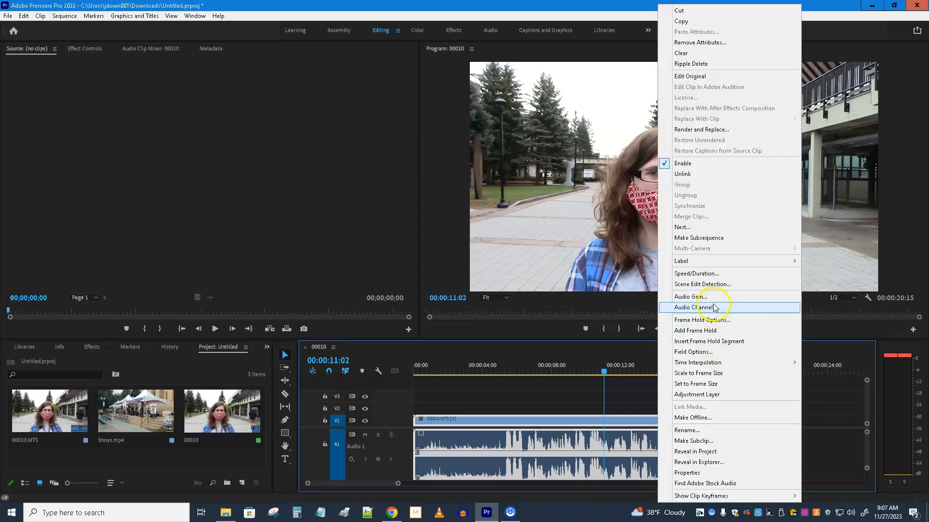
pyautogui.click(692, 297)
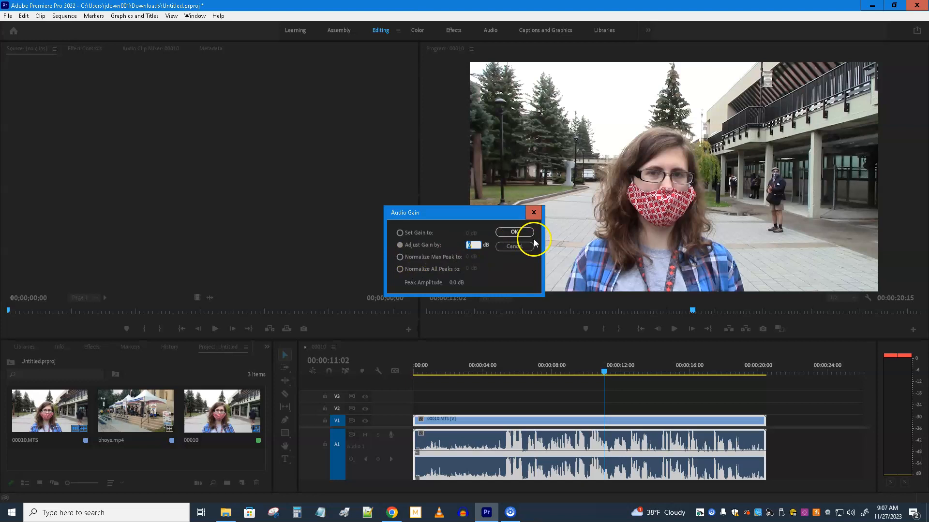
pyautogui.click(399, 269)
pyautogui.click(467, 269)
pyautogui.click(468, 269)
pyautogui.write('-1')
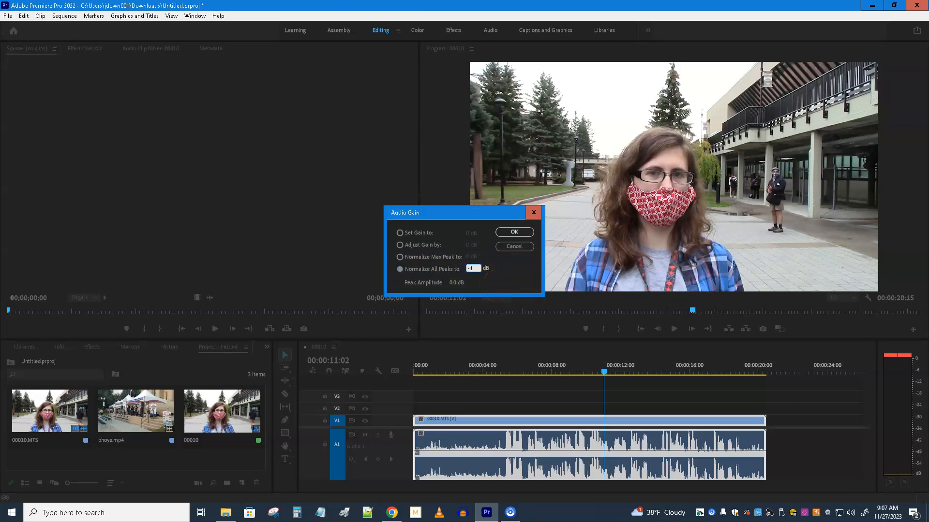
pyautogui.click(514, 233)
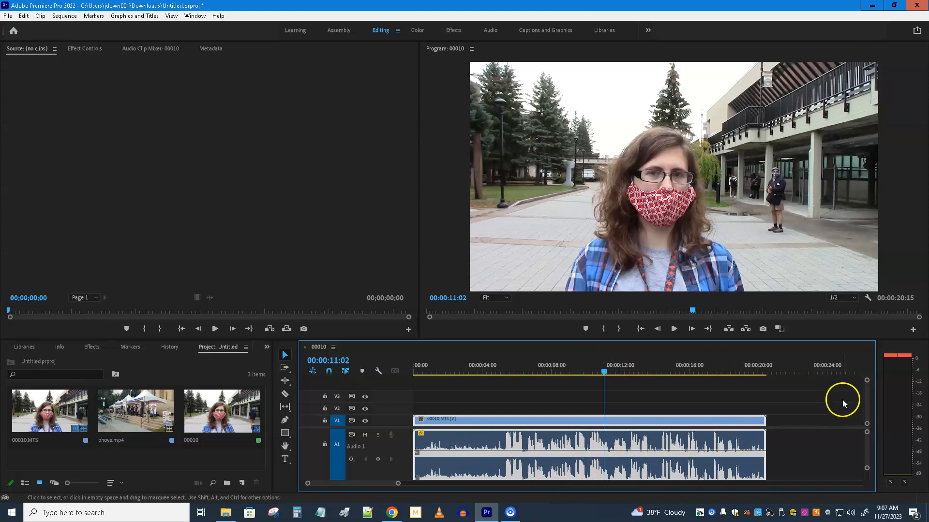
# Play the sequence from 00:00:05:08 to check the normalized audio on the meters.
pyautogui.moveTo(604, 374); pyautogui.dragTo(504, 382)
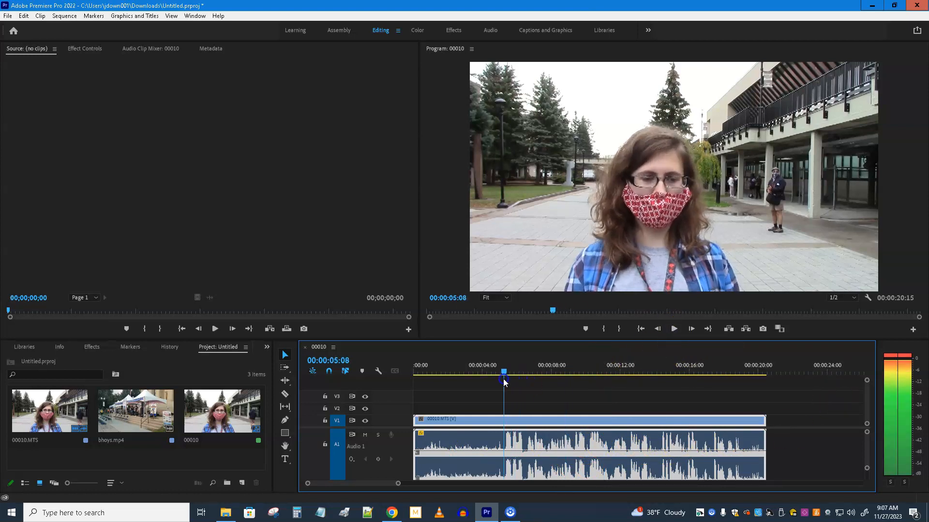
pyautogui.click(674, 328)
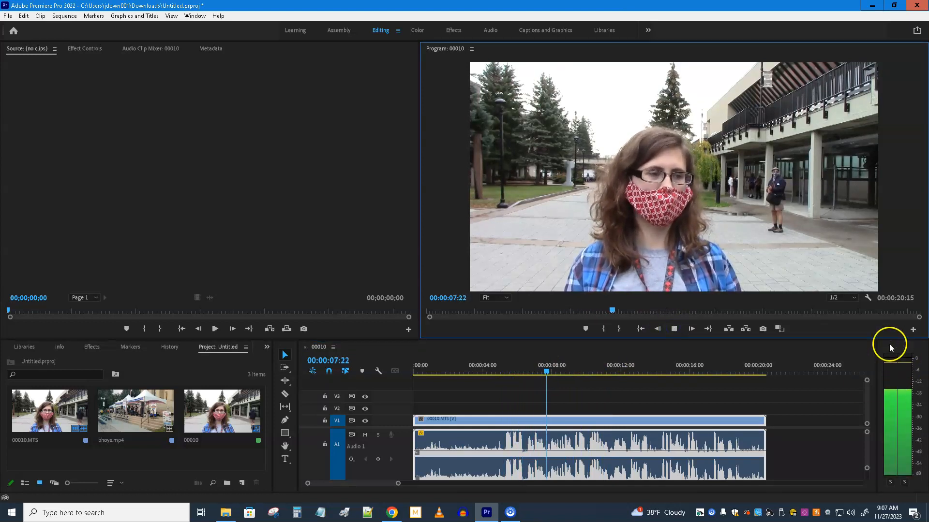
pyautogui.click(674, 329)
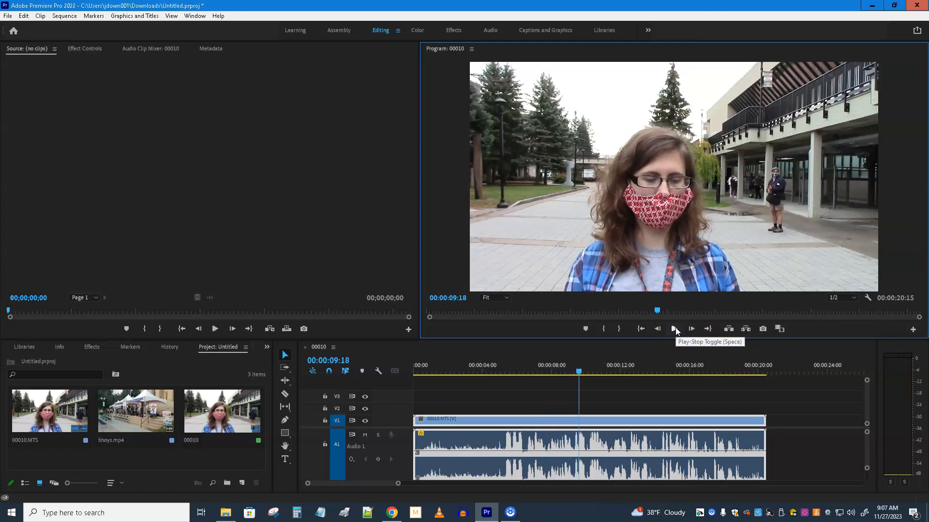
# Split the clip with the Razor tool at 00:00:04:29, just before the speech begins.
pyautogui.click(500, 441)
pyautogui.click(498, 372)
pyautogui.click(300, 425)
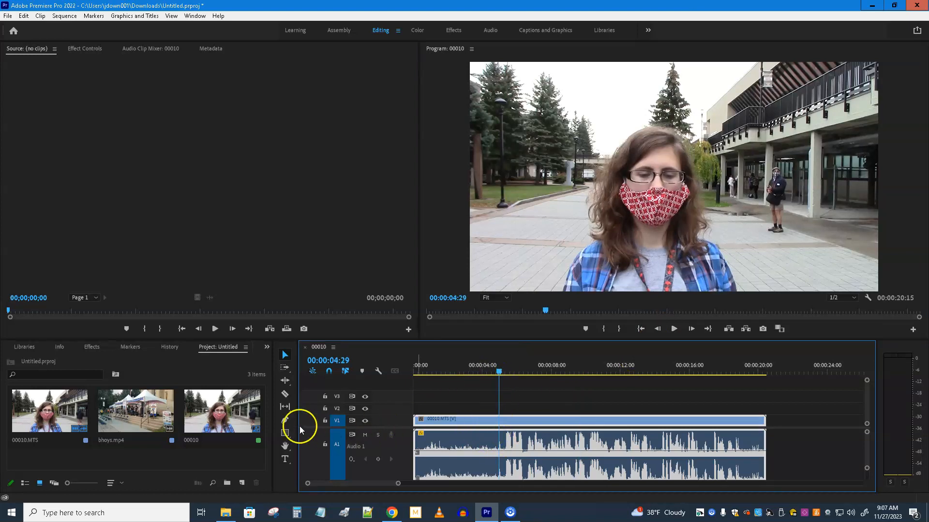
pyautogui.click(285, 394)
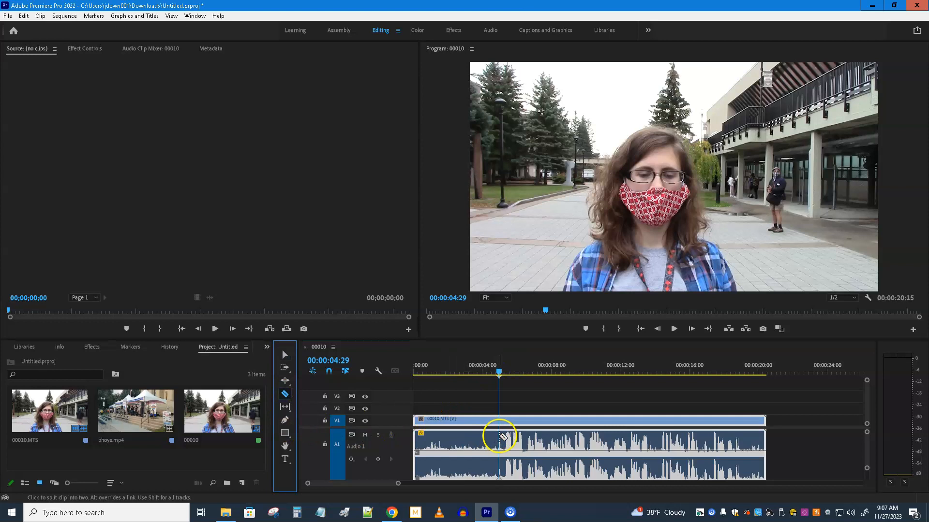
pyautogui.click(500, 438)
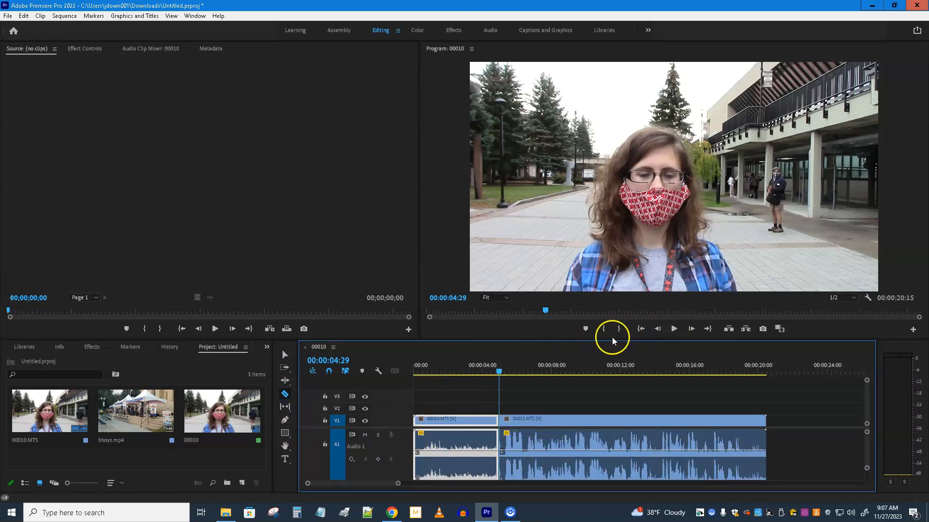
# Separate the two clip segments by moving the second one's video onto V2 and leaving a gap of about five seconds.
pyautogui.click(284, 355)
pyautogui.click(431, 439)
pyautogui.click(637, 436)
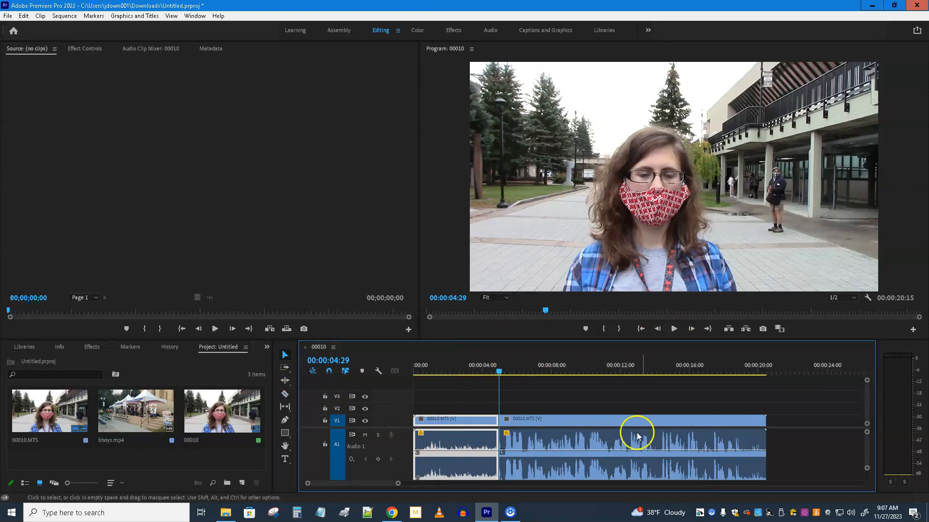
pyautogui.moveTo(605, 426); pyautogui.dragTo(695, 417)
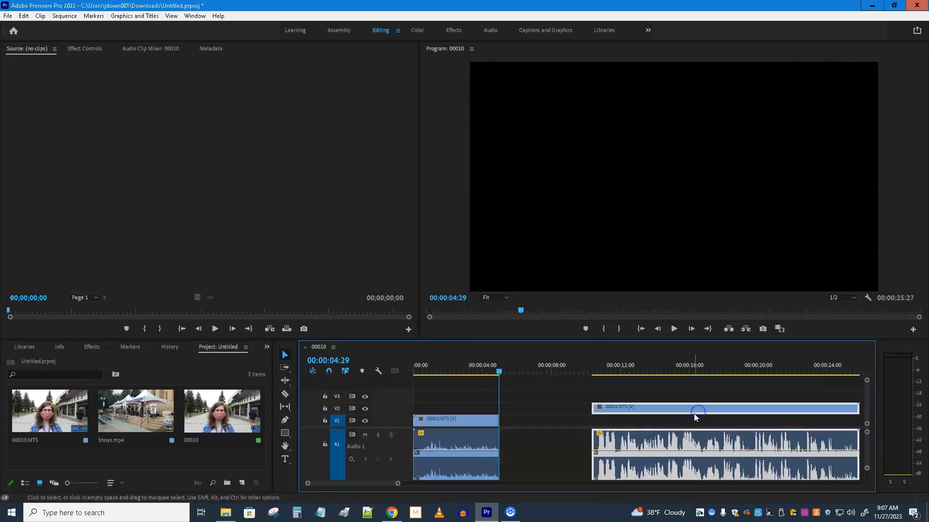
# Normalize all peaks of the first clip segment's audio to -1 dB with Audio Gain.
pyautogui.click(437, 442)
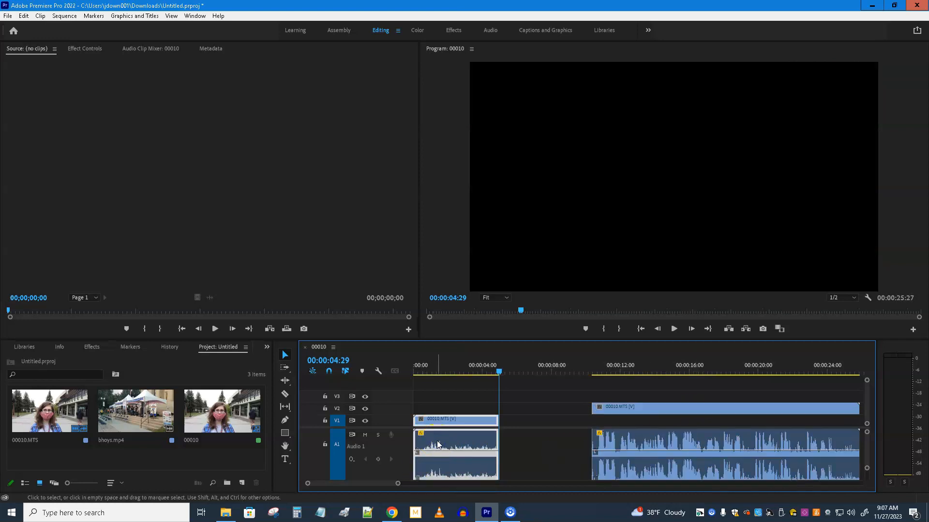
pyautogui.rightClick(437, 444)
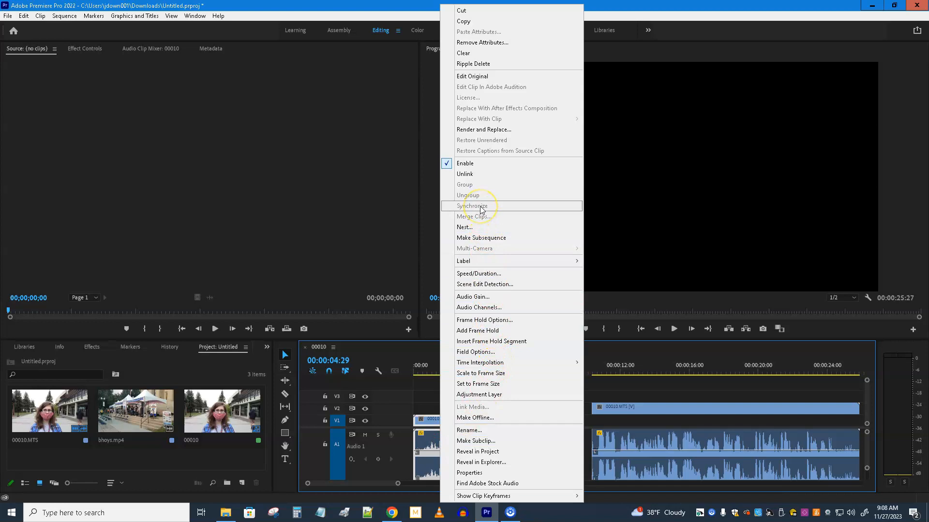
pyautogui.click(496, 298)
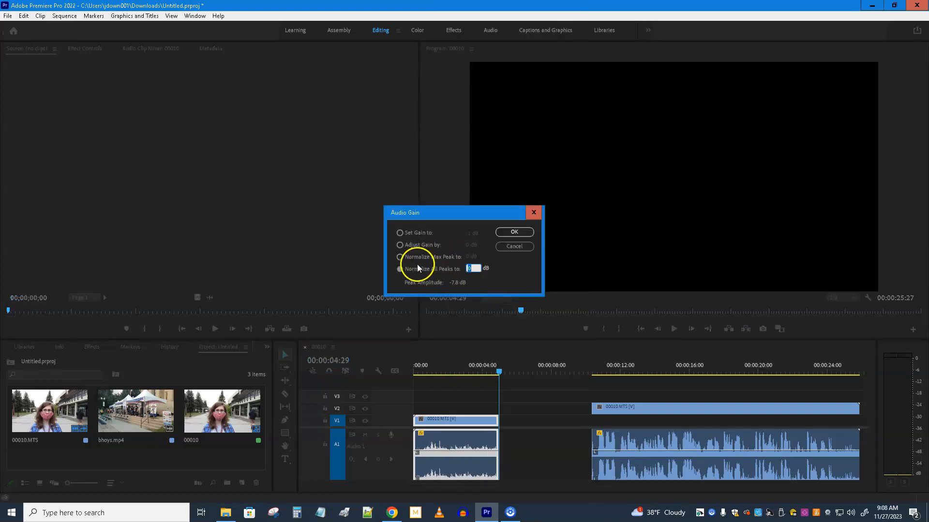
pyautogui.click(473, 269)
pyautogui.write('-1')
pyautogui.click(504, 234)
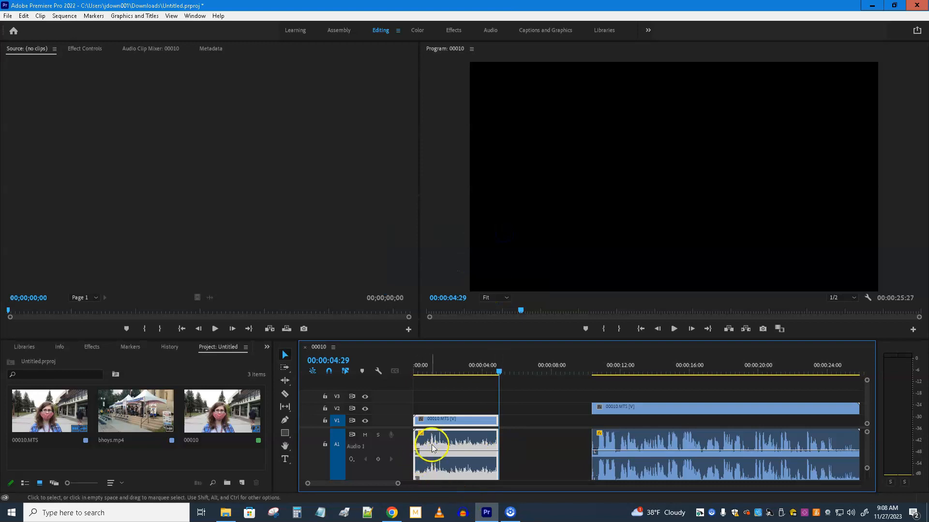
# Play the first segment from 00:00:00:08 to check its normalized background noise on the audio meters.
pyautogui.moveTo(498, 372); pyautogui.dragTo(428, 381)
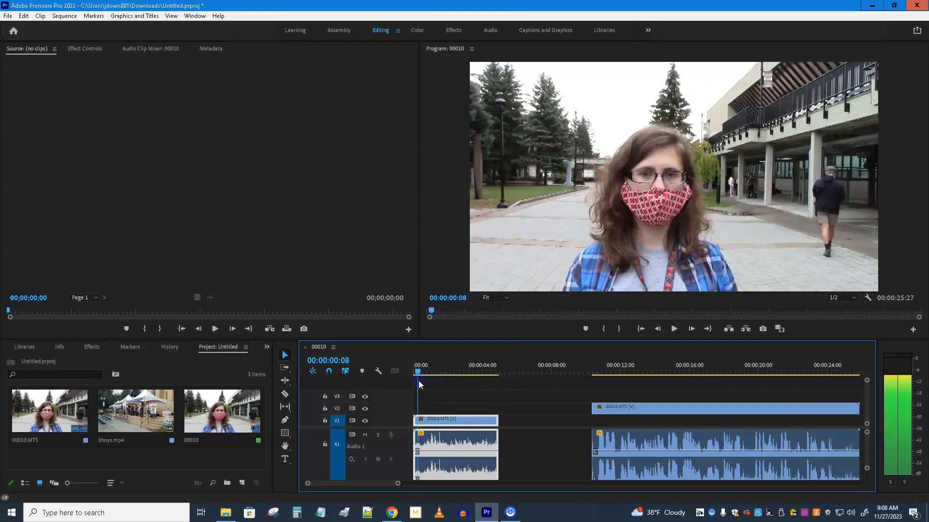
pyautogui.click(673, 329)
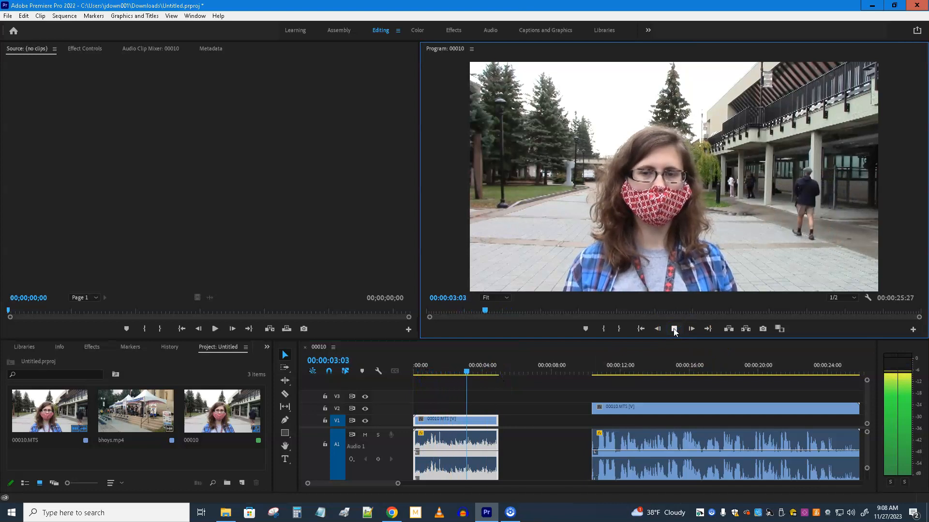
pyautogui.click(673, 329)
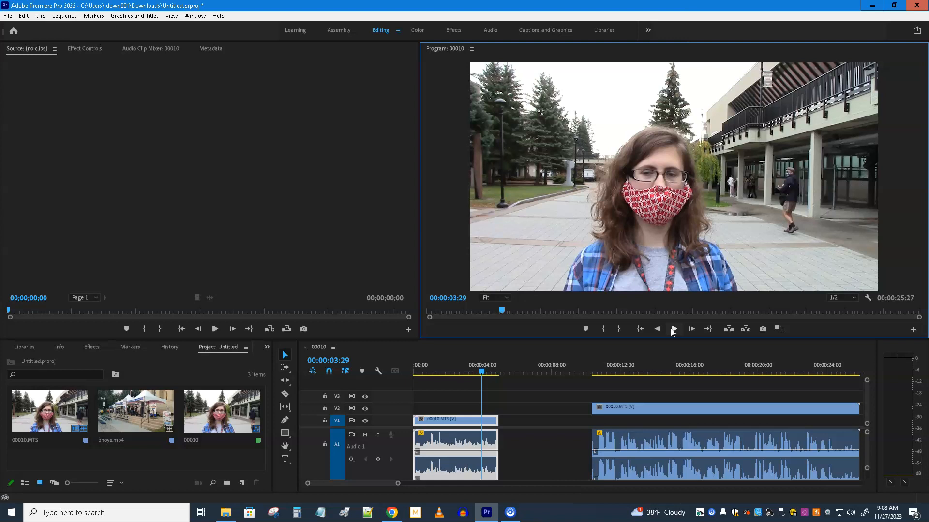
# Delete both clip segments from the timeline and place bhoys.mp4 at the sequence start on V1 and A1.
pyautogui.click(460, 437)
pyautogui.press('Delete')
pyautogui.click(644, 433)
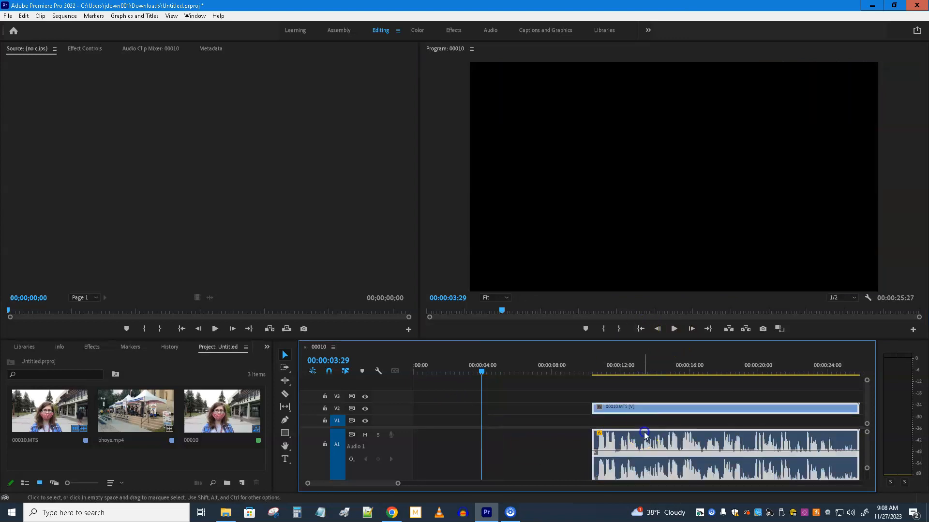
pyautogui.press('Delete')
pyautogui.click(348, 438)
pyautogui.moveTo(135, 415); pyautogui.dragTo(416, 425)
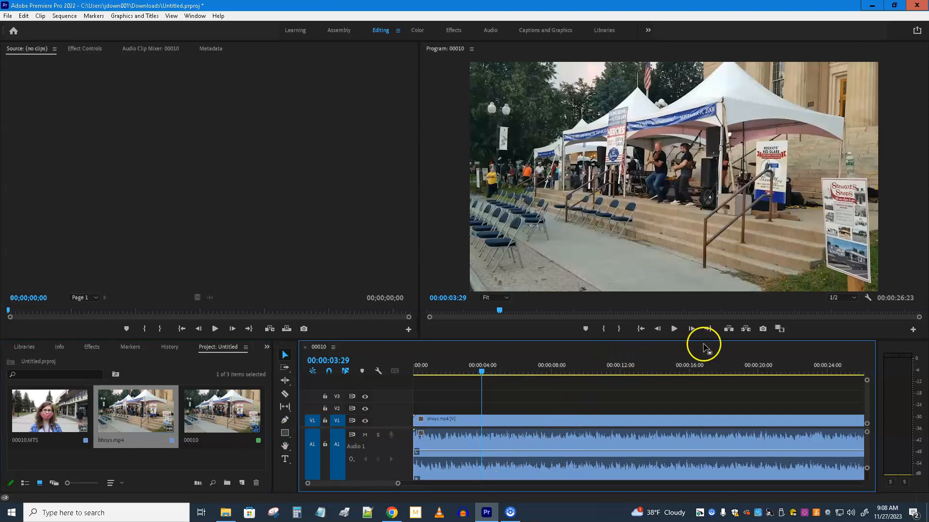
# Play parts of the bhoys.mp4 clip to check its loudness on the audio meters.
pyautogui.click(675, 328)
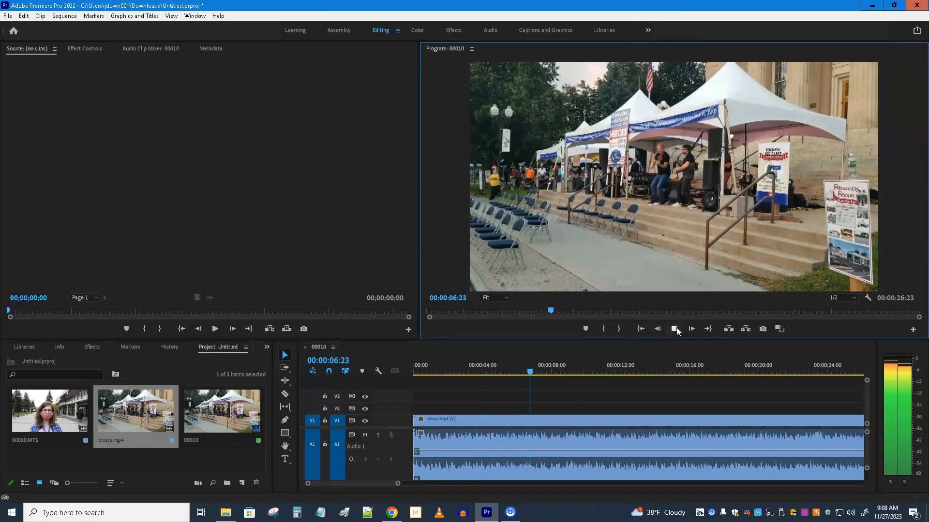
pyautogui.click(675, 328)
pyautogui.click(662, 413)
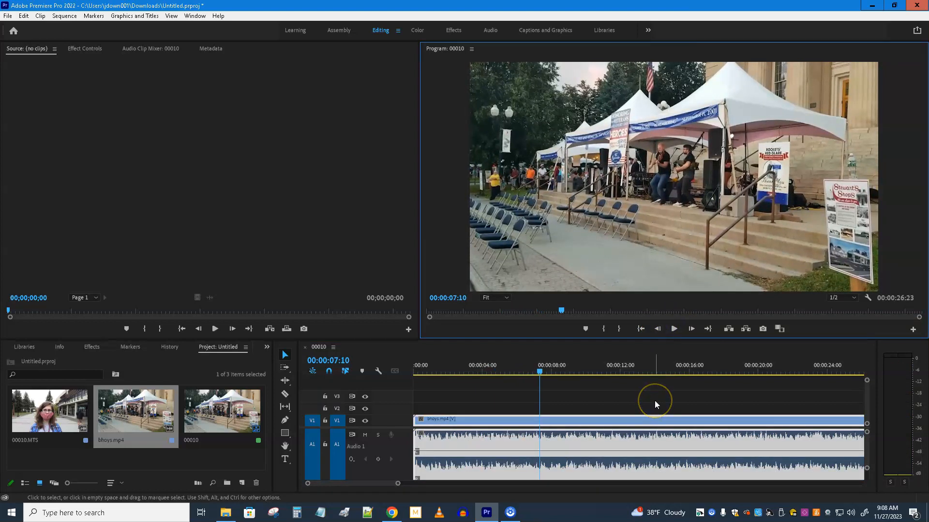
pyautogui.click(672, 329)
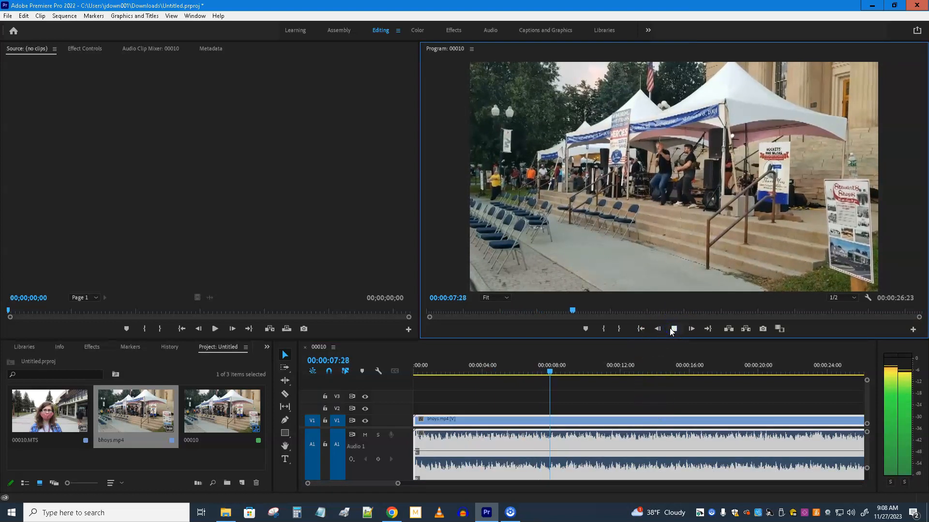
pyautogui.click(672, 329)
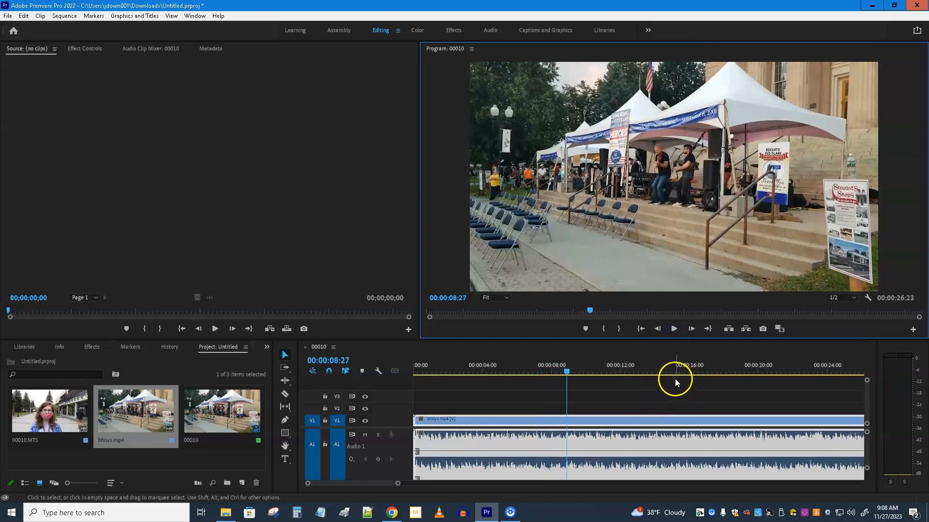
# Apply Audio Gain to the bhoys.mp4 clip with the Adjust Gain by option.
pyautogui.rightClick(610, 448)
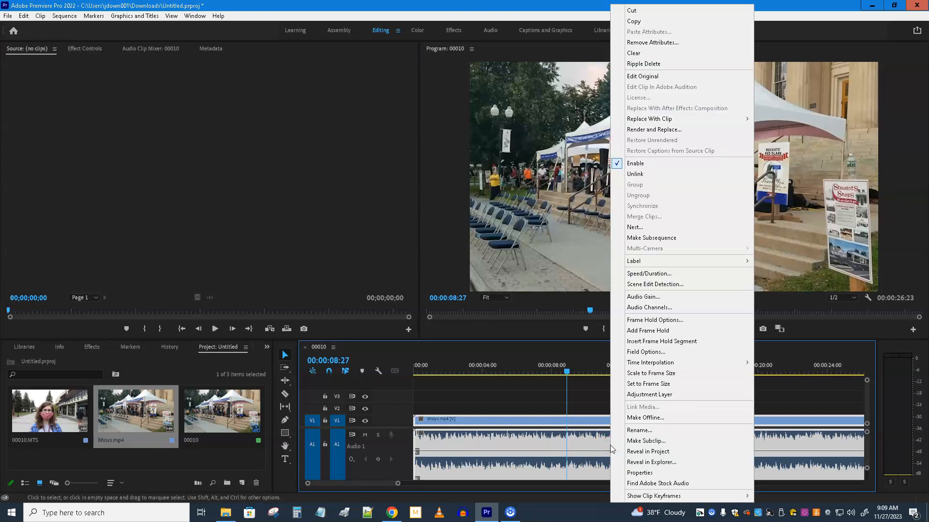
pyautogui.click(671, 300)
pyautogui.click(412, 246)
pyautogui.click(471, 247)
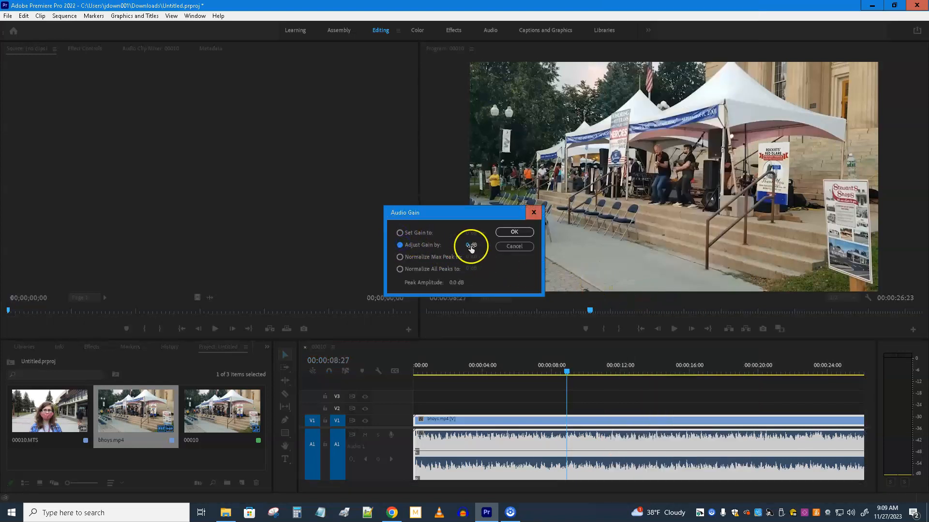
pyautogui.click(514, 233)
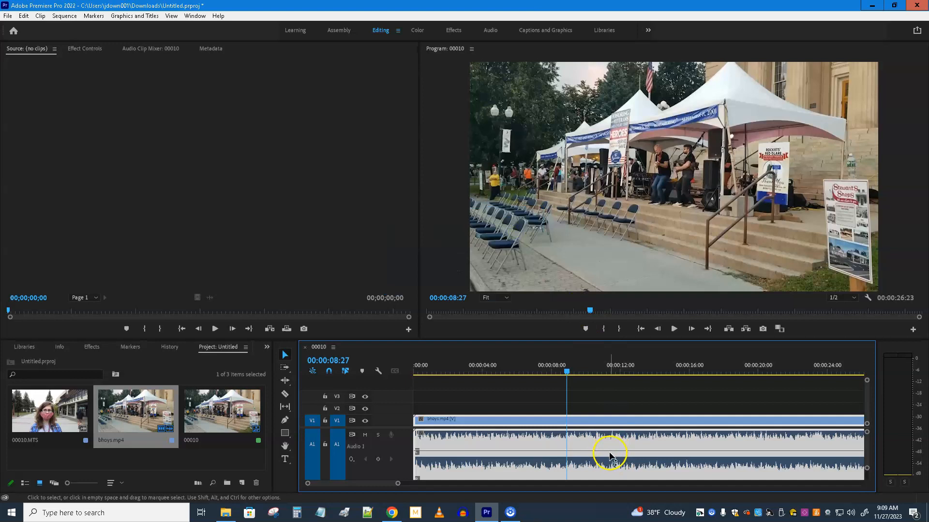
# Add five volume keyframes to the bhoys.mp4 audio at about 2, 4, 7, 11 and 15 seconds.
pyautogui.moveTo(608, 453)
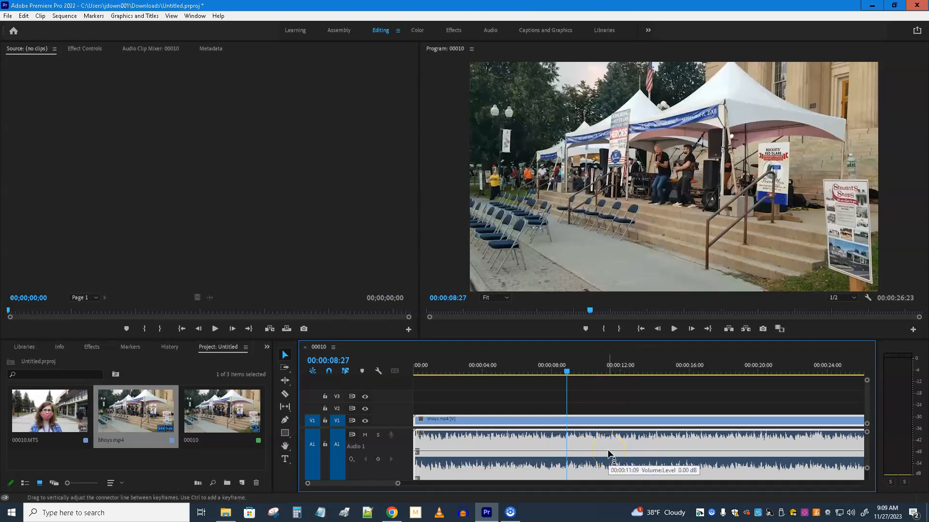
pyautogui.moveTo(609, 454); pyautogui.dragTo(561, 459)
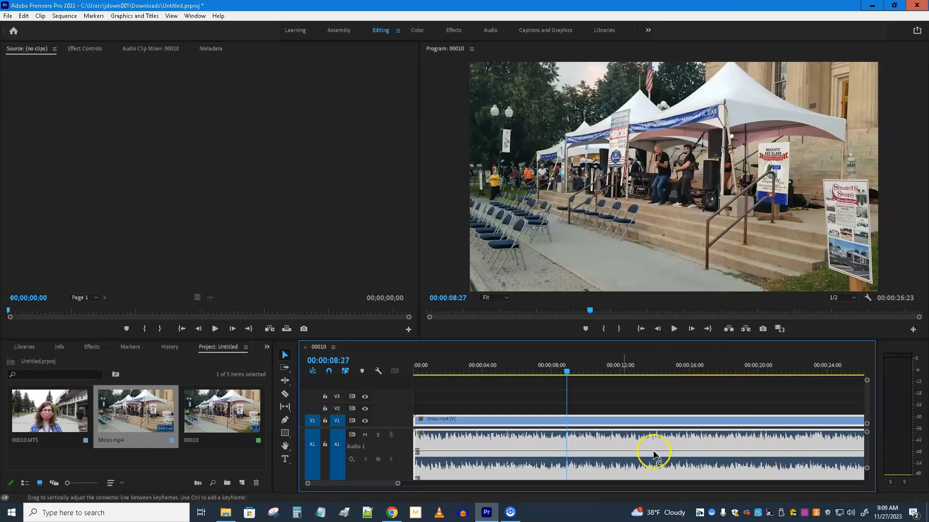
pyautogui.keyDown('ctrl'); pyautogui.click(449, 451); pyautogui.keyUp('ctrl')
pyautogui.moveTo(465, 452); pyautogui.dragTo(485, 453)
pyautogui.keyDown('ctrl'); pyautogui.click(486, 451); pyautogui.keyUp('ctrl')
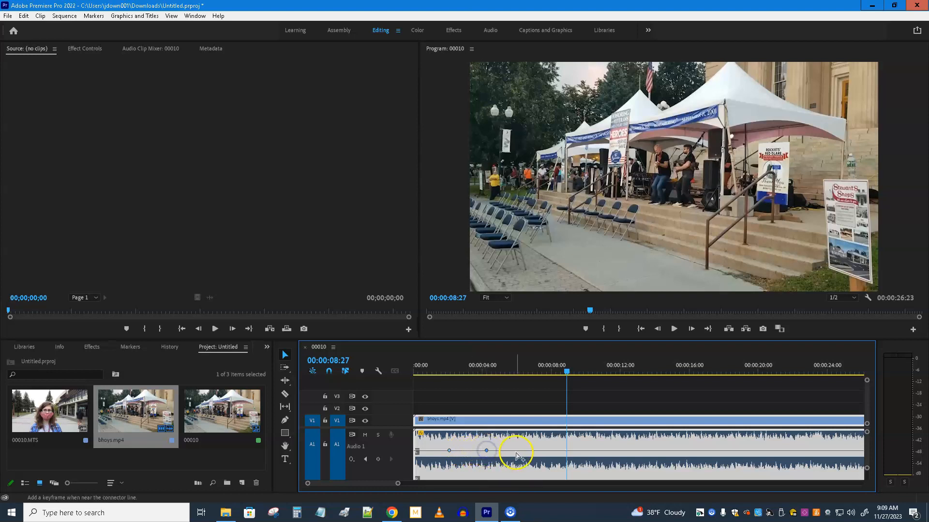
pyautogui.keyDown('ctrl'); pyautogui.click(530, 451); pyautogui.keyUp('ctrl')
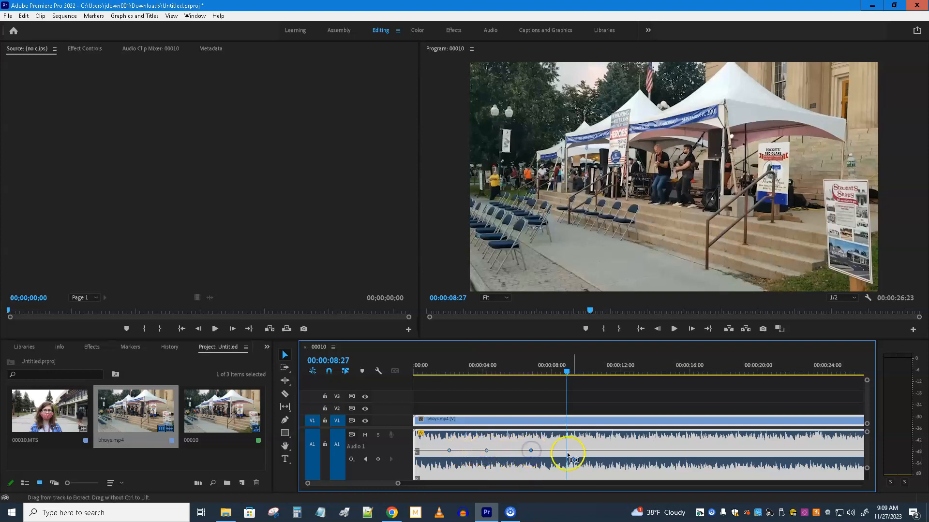
pyautogui.keyDown('ctrl'); pyautogui.click(609, 451); pyautogui.keyUp('ctrl')
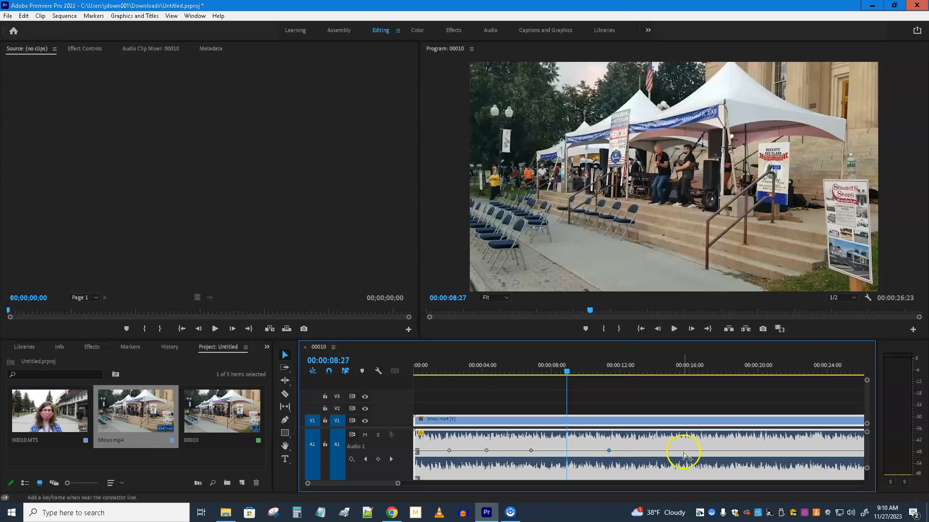
pyautogui.keyDown('ctrl'); pyautogui.click(677, 451); pyautogui.keyUp('ctrl')
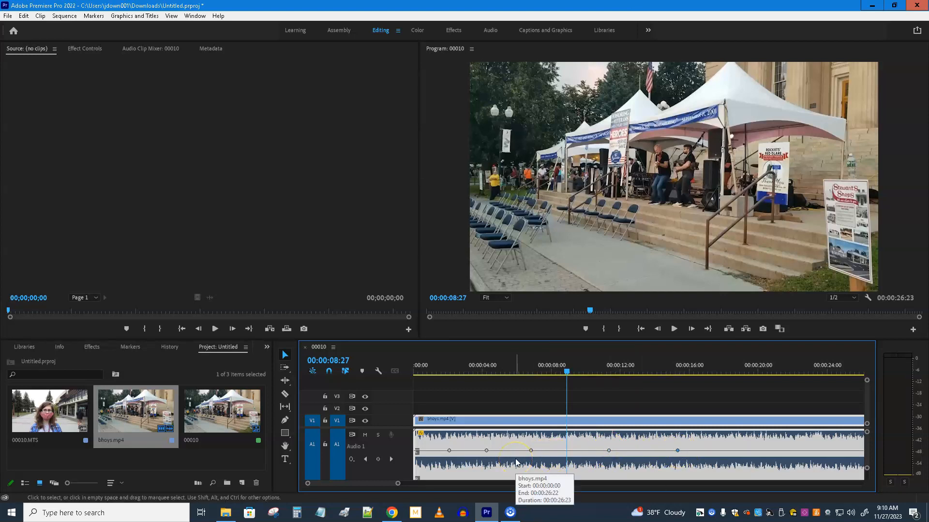
# Raise the volume at the first keyframe and lower it at the second, fourth and fifth keyframes.
pyautogui.click(447, 458)
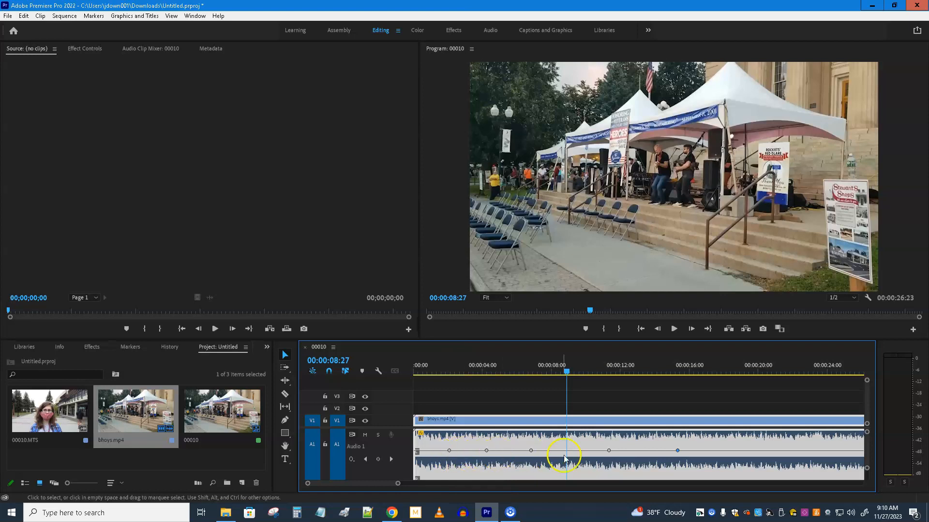
pyautogui.moveTo(450, 450); pyautogui.dragTo(486, 479)
pyautogui.click(486, 451)
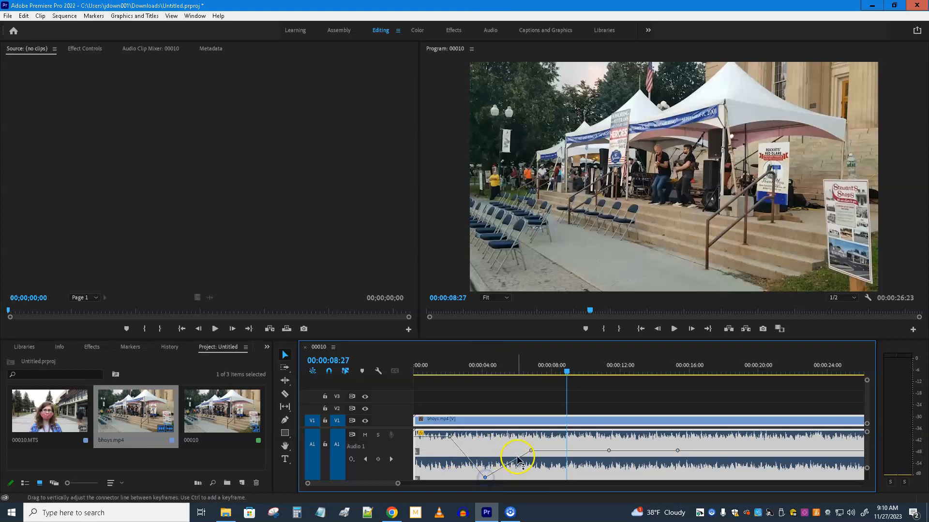
pyautogui.moveTo(609, 452); pyautogui.dragTo(610, 473)
pyautogui.moveTo(679, 454); pyautogui.dragTo(684, 473)
# Play the sequence from the start to check the keyframed volume changes on the audio meters.
pyautogui.moveTo(566, 371); pyautogui.dragTo(394, 381)
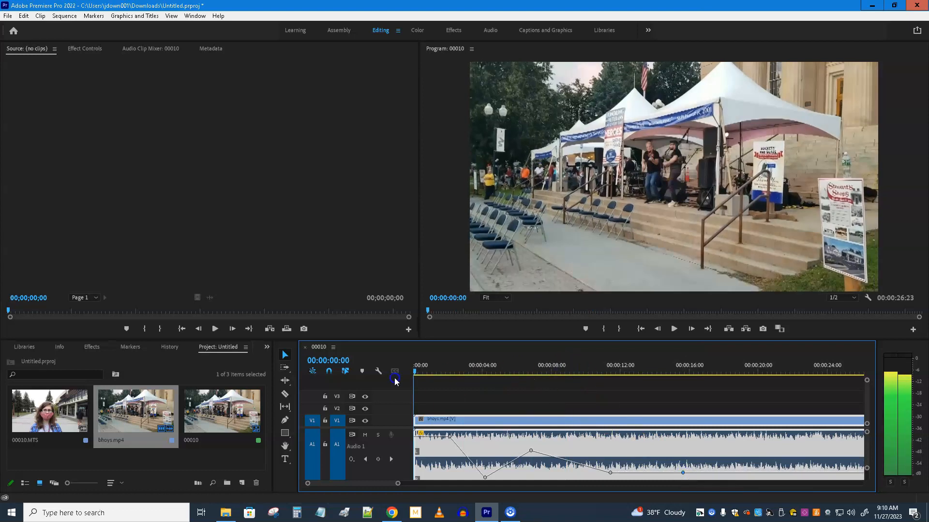
pyautogui.click(674, 328)
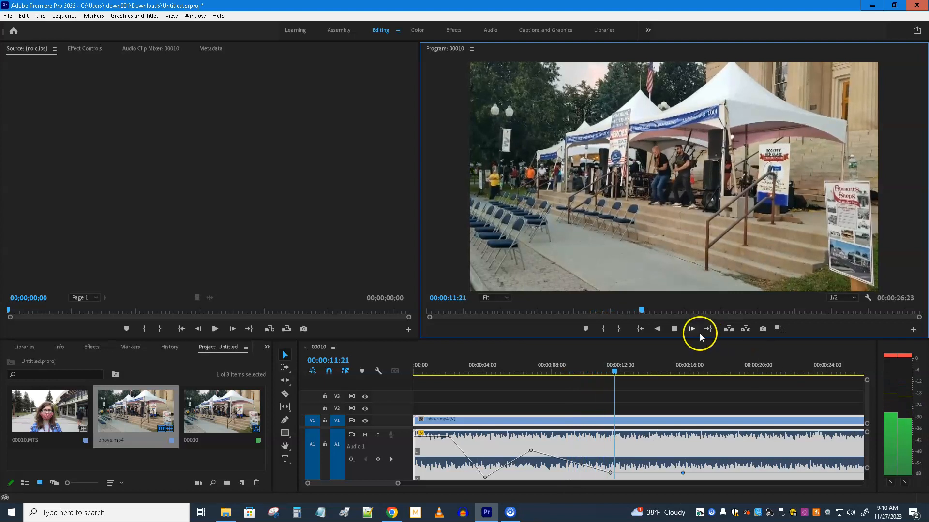
pyautogui.click(675, 329)
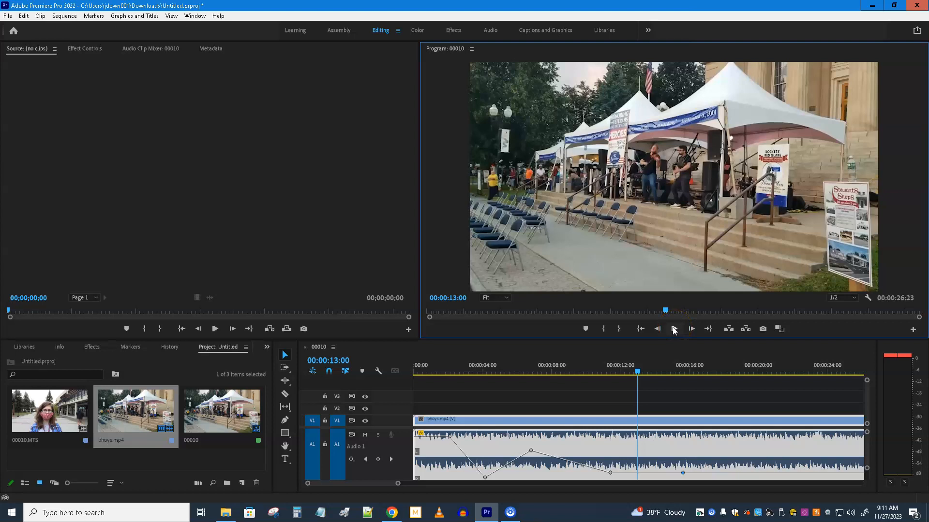
# Import 00004.MTS into the project from the new-trans folder inside jou240-fall23.
pyautogui.click(223, 512)
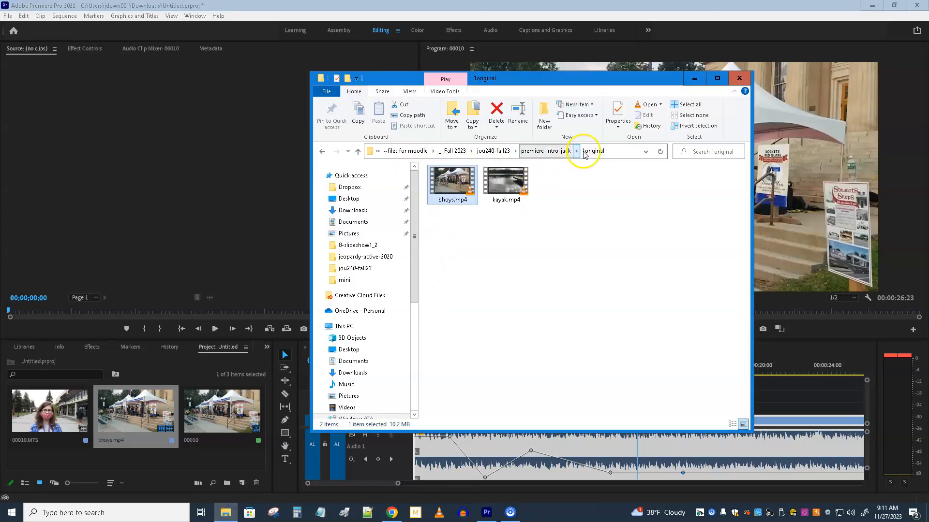
pyautogui.click(500, 152)
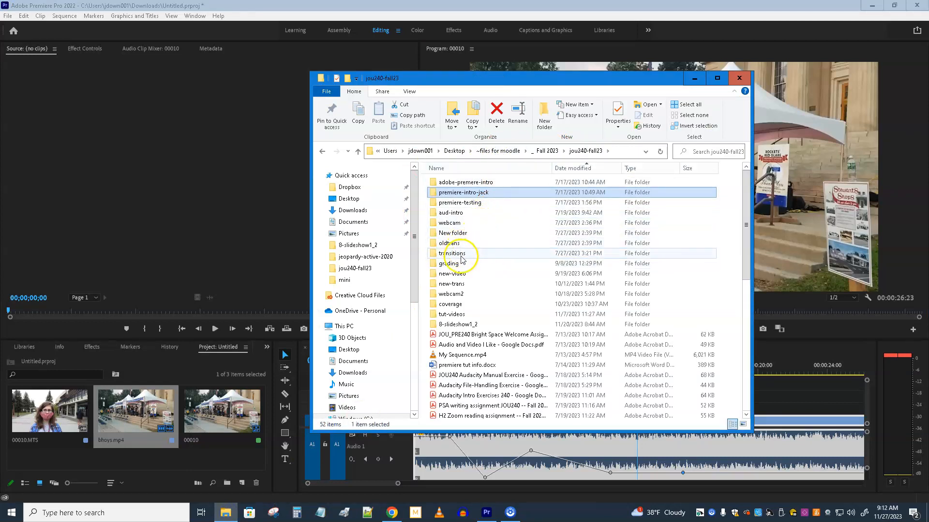
pyautogui.doubleClick(459, 284)
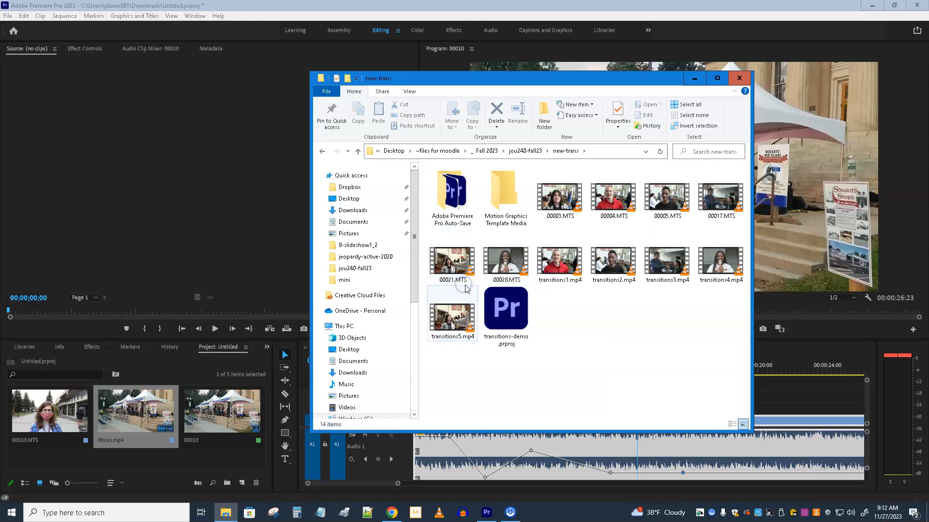
pyautogui.moveTo(613, 198); pyautogui.dragTo(239, 452)
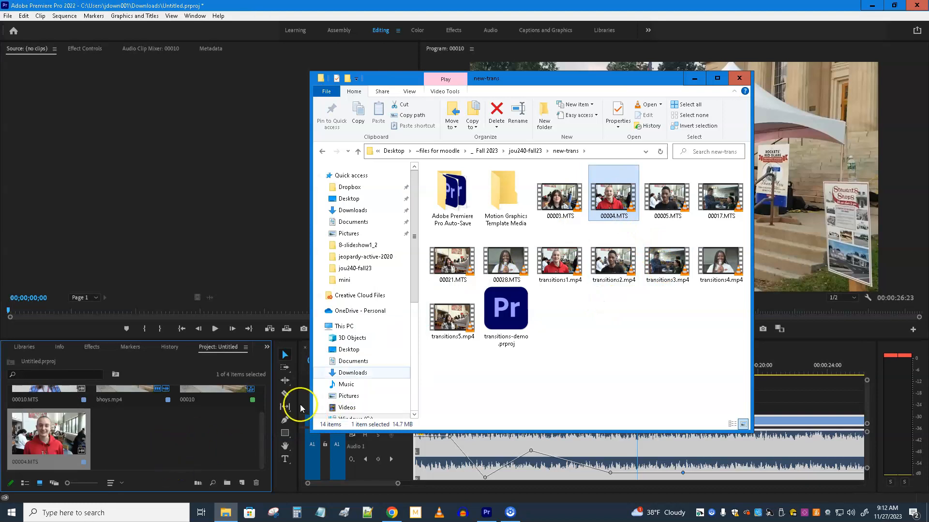
pyautogui.click(695, 78)
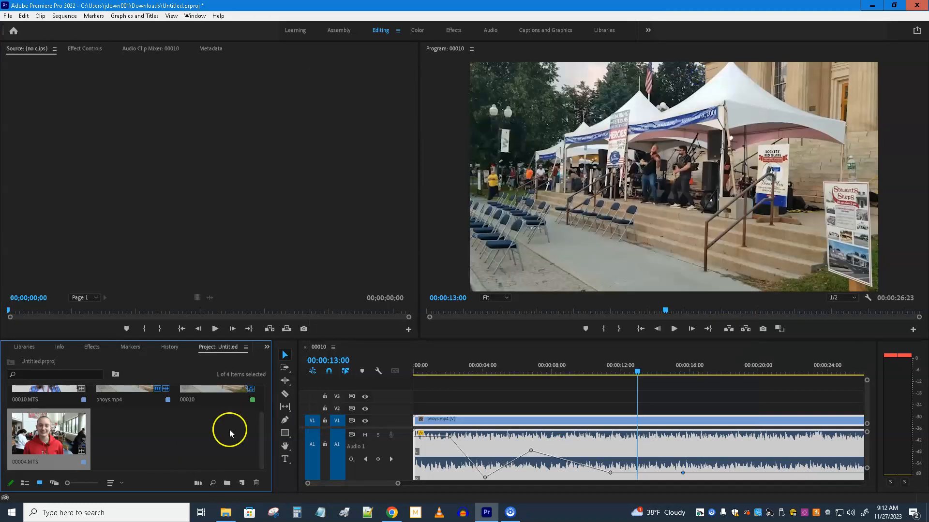
# Replace bhoys.mp4 in the timeline with 00004.MTS at the sequence start and reduce the audio track height.
pyautogui.click(511, 436)
pyautogui.press('Delete')
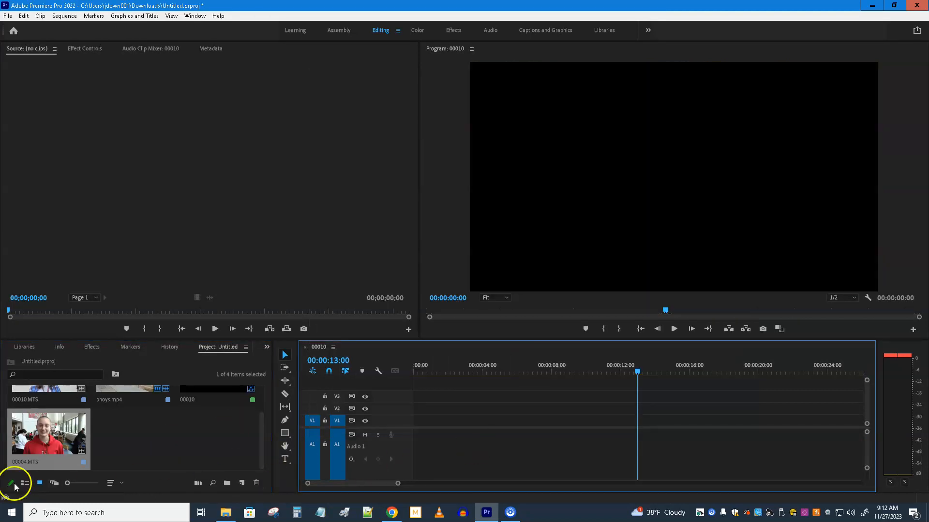
pyautogui.moveTo(48, 436); pyautogui.dragTo(390, 427)
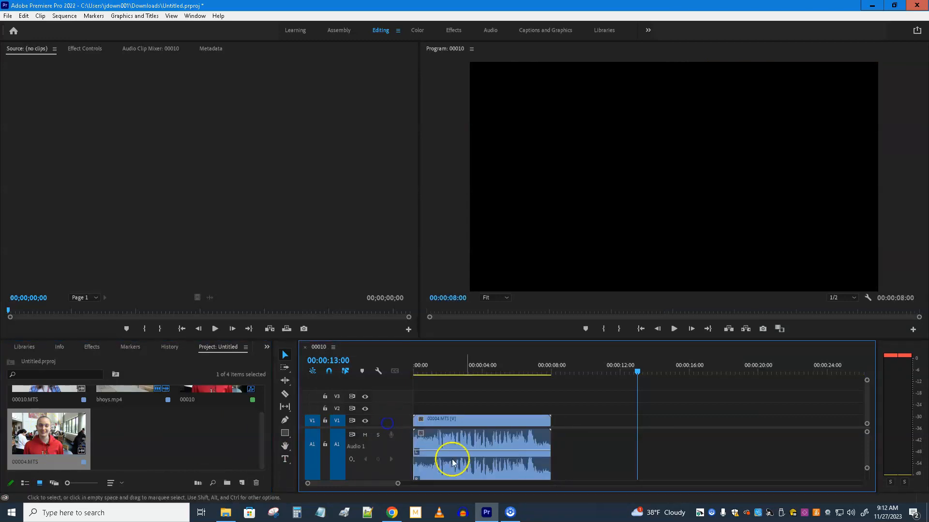
pyautogui.moveTo(866, 468); pyautogui.dragTo(865, 479)
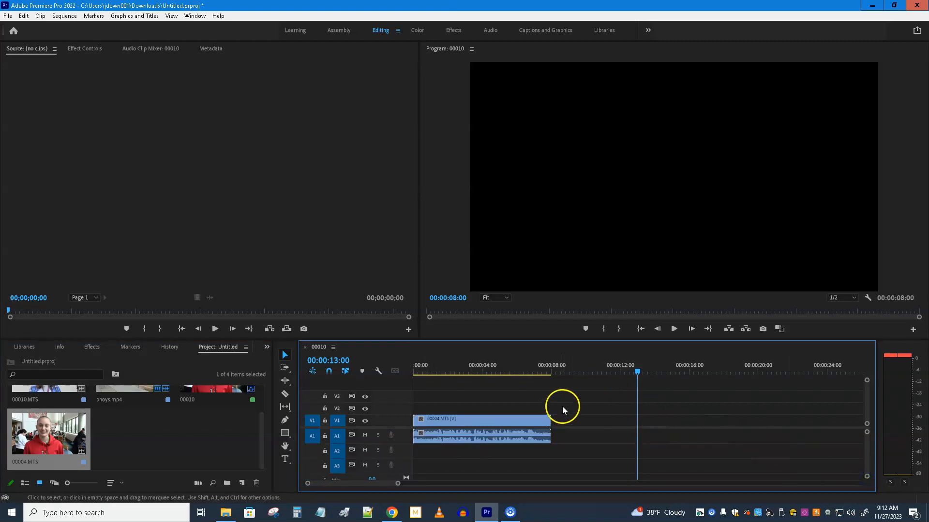
# Play the 00004.MTS clip from the sequence start to hear its audio at normal speed.
pyautogui.moveTo(397, 483); pyautogui.dragTo(343, 486)
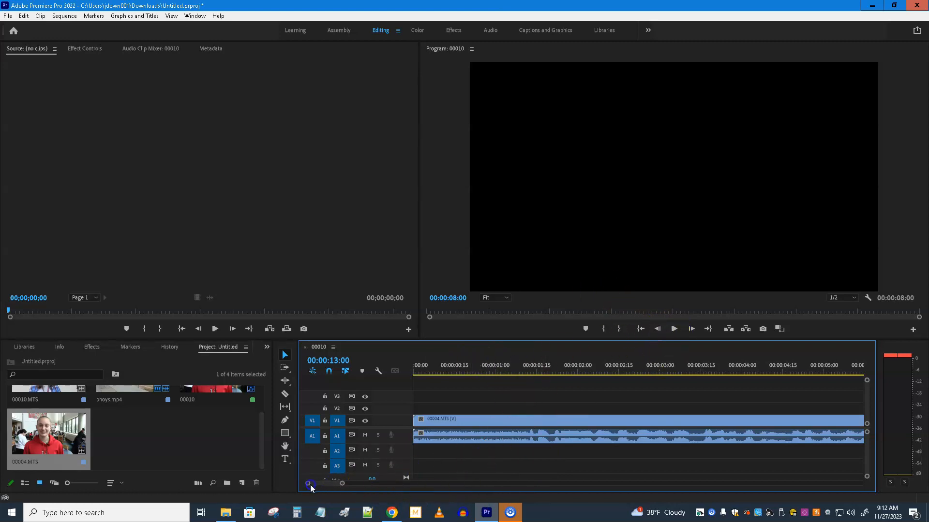
pyautogui.moveTo(343, 484)
pyautogui.mouseDown()
pyautogui.moveTo(357, 488)
pyautogui.moveTo(335, 485)
pyautogui.mouseUp()
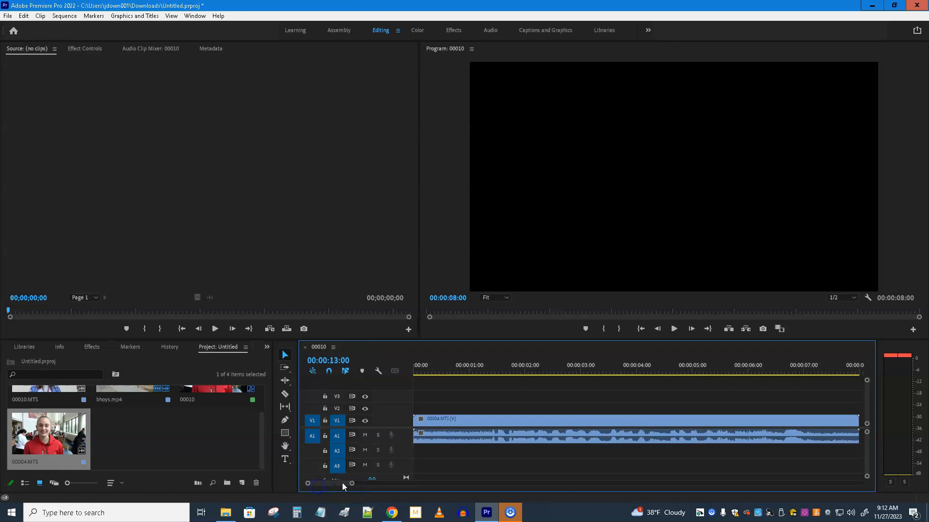
pyautogui.moveTo(428, 371); pyautogui.dragTo(402, 372)
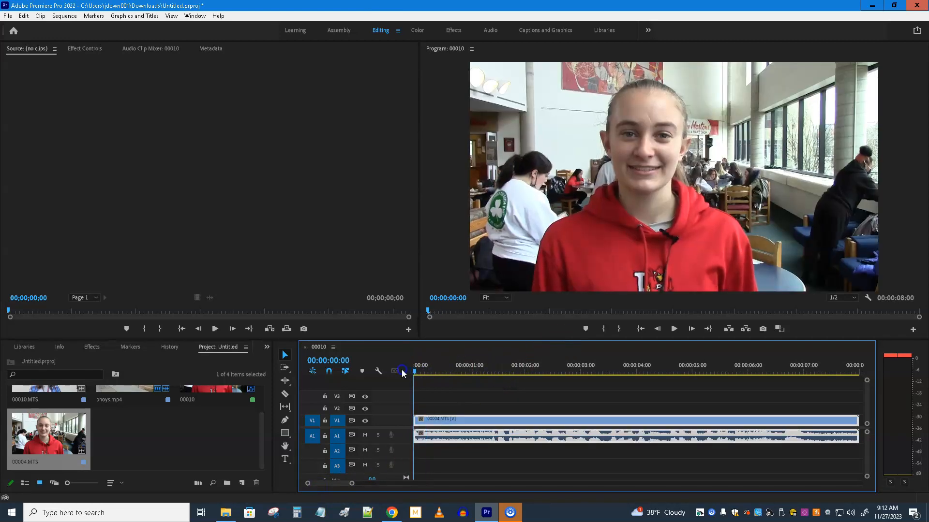
pyautogui.click(674, 329)
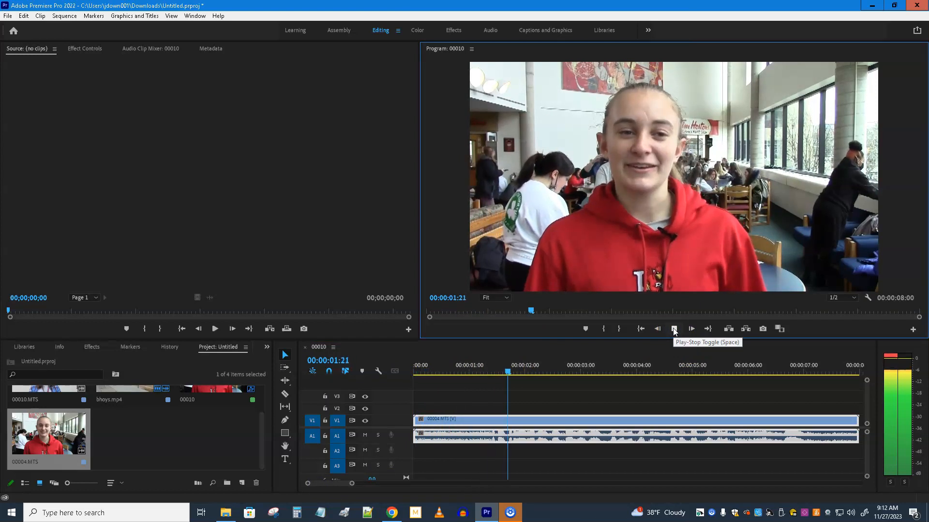
pyautogui.click(673, 329)
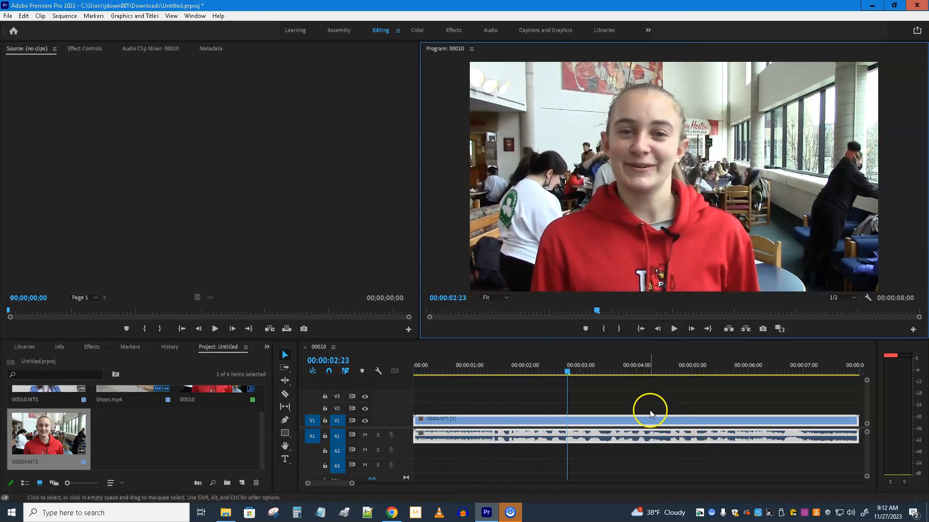
# Set the speed of the 00004.MTS clip to 200% without maintaining the audio pitch.
pyautogui.rightClick(648, 427)
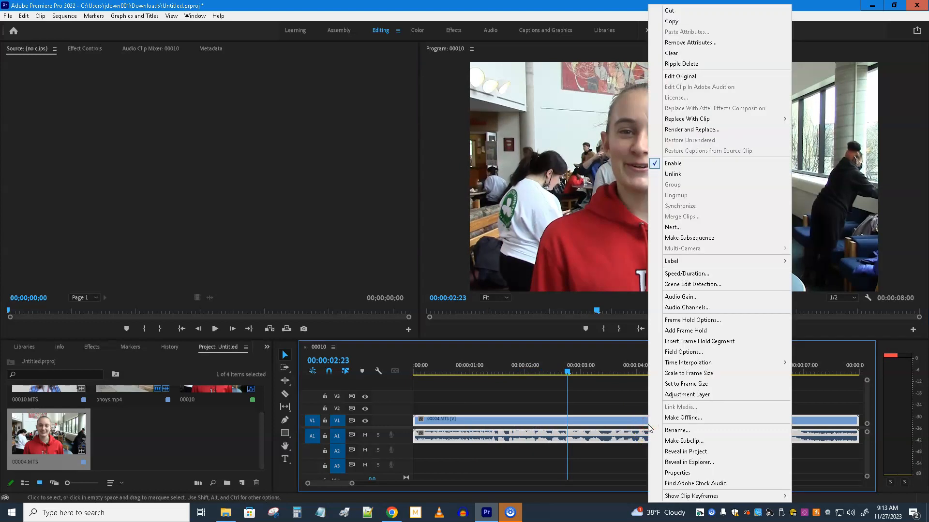
pyautogui.click(710, 278)
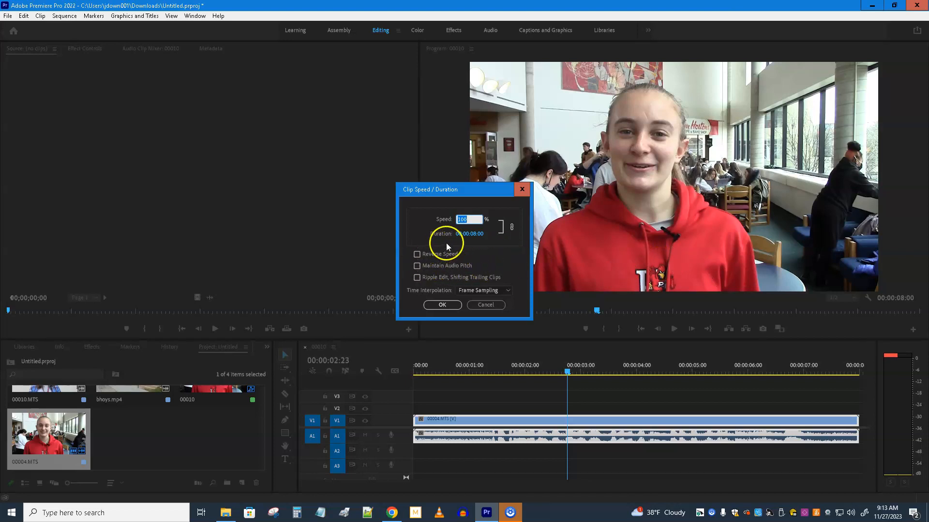
pyautogui.click(469, 222)
pyautogui.moveTo(472, 220); pyautogui.dragTo(441, 222)
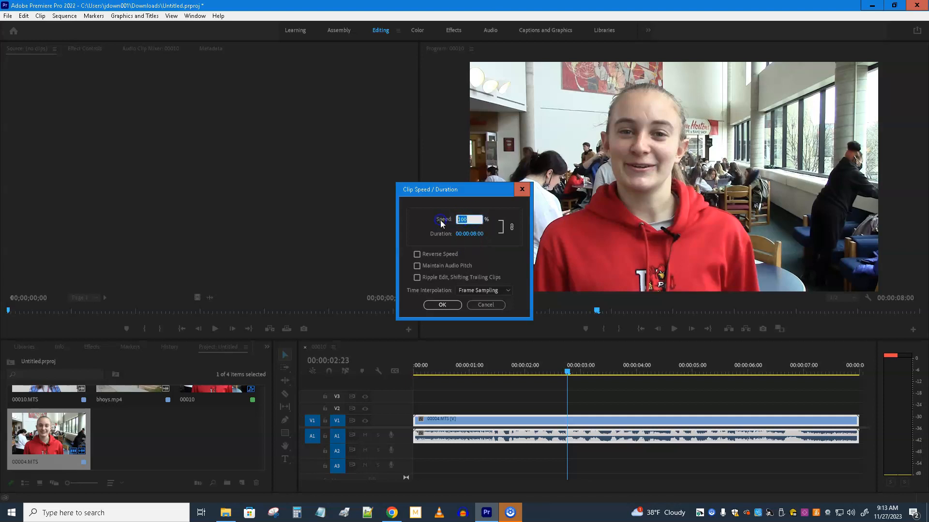
pyautogui.click(527, 289)
pyautogui.press('Home')
pyautogui.press('Delete')
pyautogui.write('2')
pyautogui.click(447, 307)
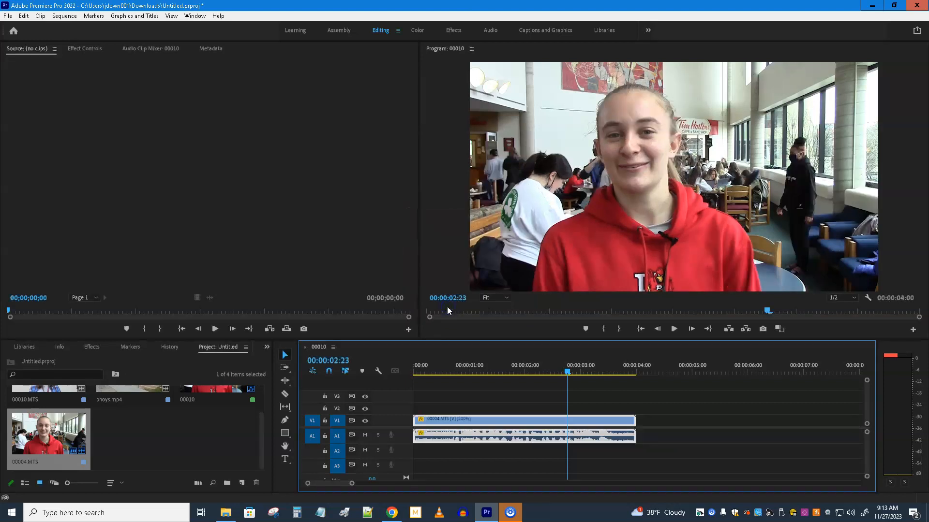
# Play the double-speed clip from 00:00:00:24 to hear the raised pitch, and undo the speed change.
pyautogui.moveTo(567, 370); pyautogui.dragTo(462, 376)
pyautogui.click(675, 329)
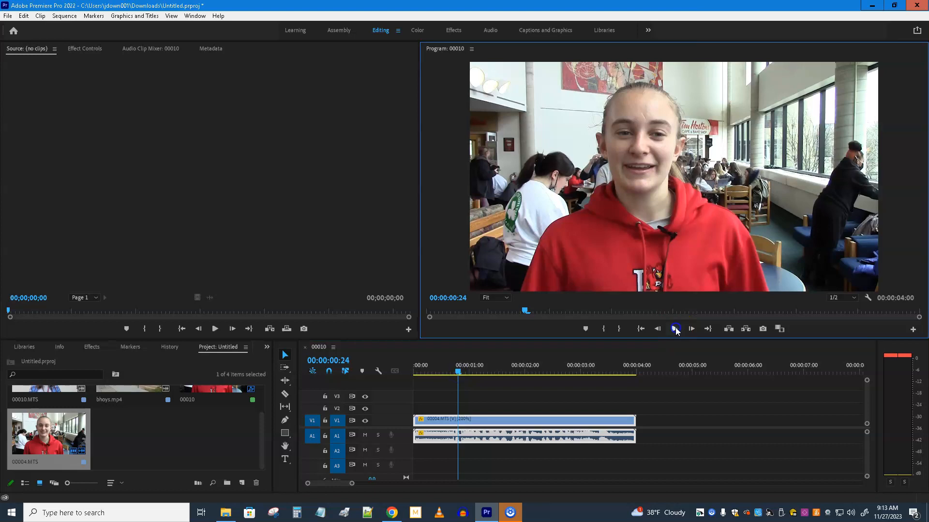
pyautogui.click(676, 328)
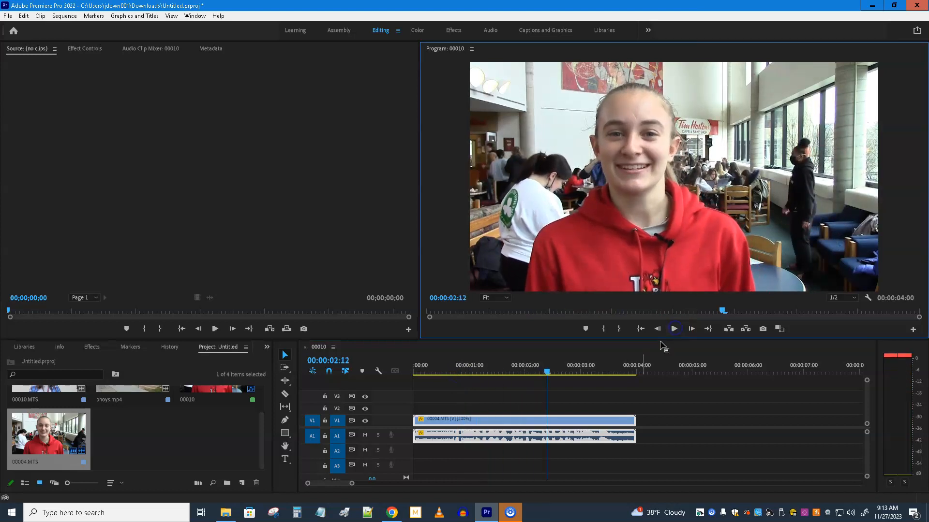
pyautogui.hotkey('ctrl', 'z')
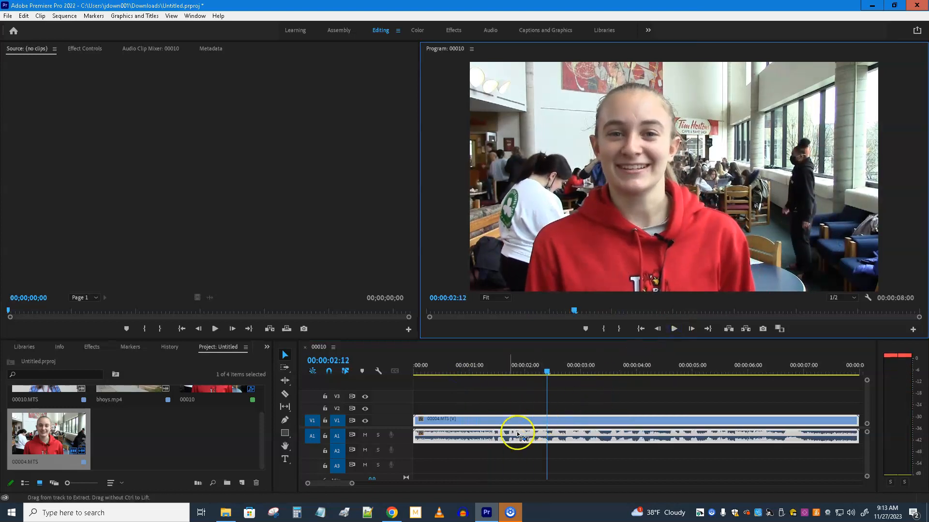
# Set the 00004.MTS clip's speed to 200.1% with Maintain Audio Pitch enabled.
pyautogui.rightClick(499, 420)
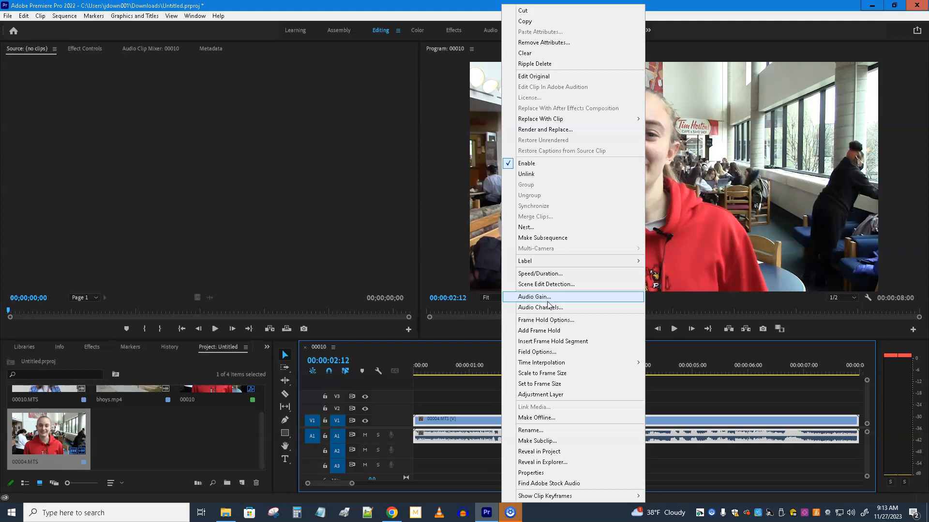
pyautogui.click(546, 273)
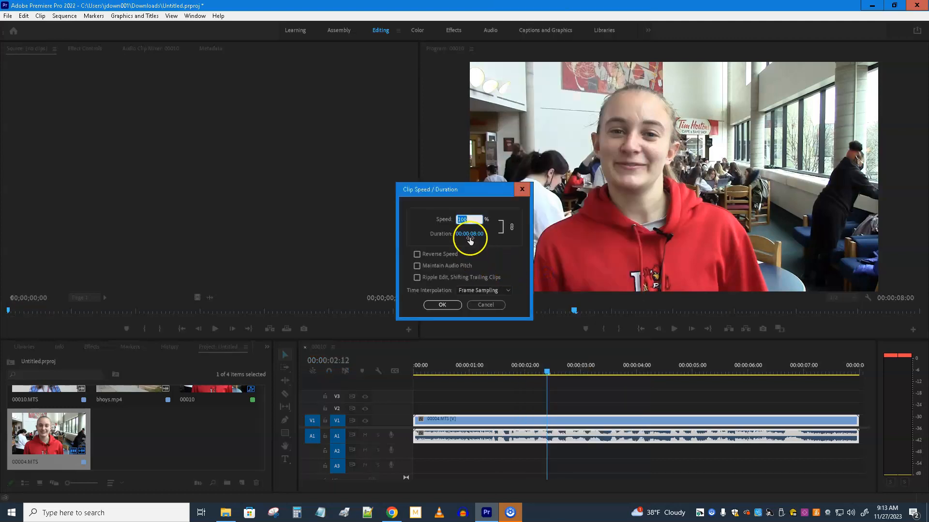
pyautogui.click(461, 219)
pyautogui.write('00.1')
pyautogui.click(417, 266)
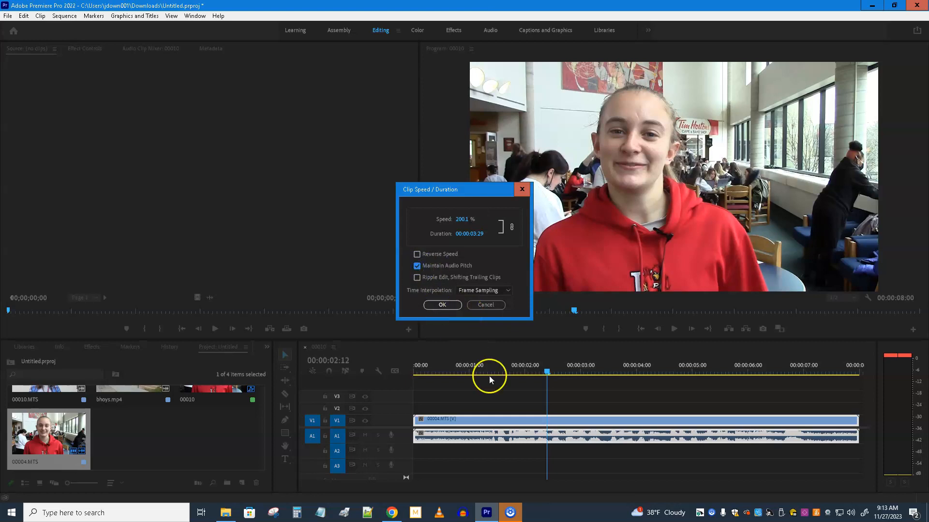
pyautogui.click(453, 309)
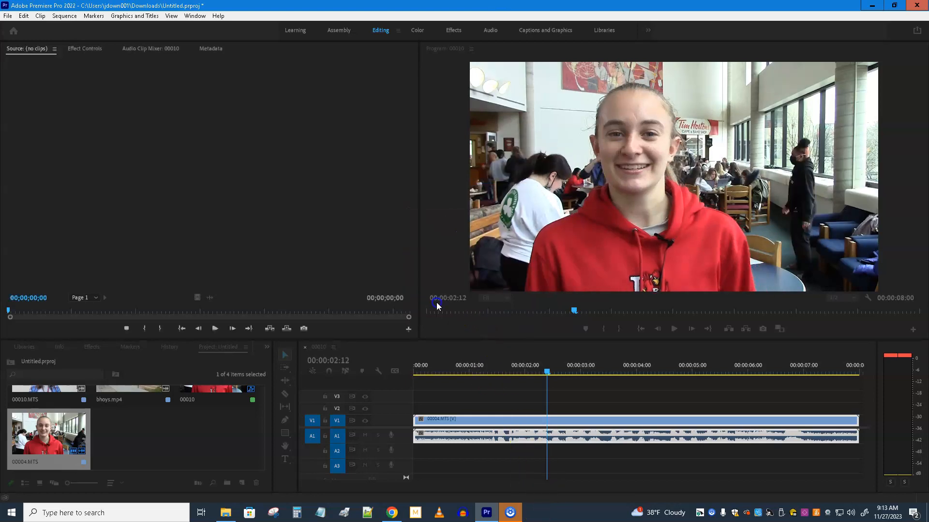
# Play the pitch-maintained fast clip from about one second in, and undo its speed change.
pyautogui.moveTo(543, 375); pyautogui.dragTo(460, 375)
pyautogui.click(672, 328)
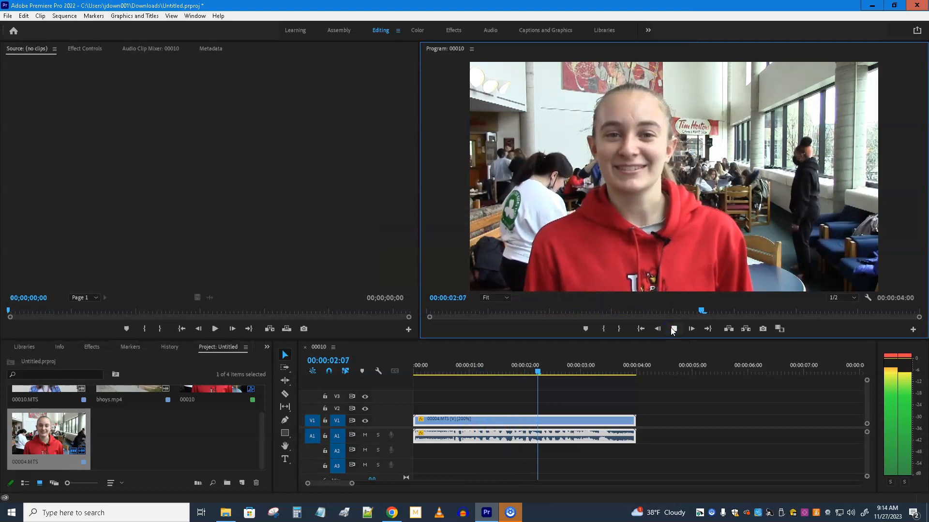
pyautogui.click(672, 328)
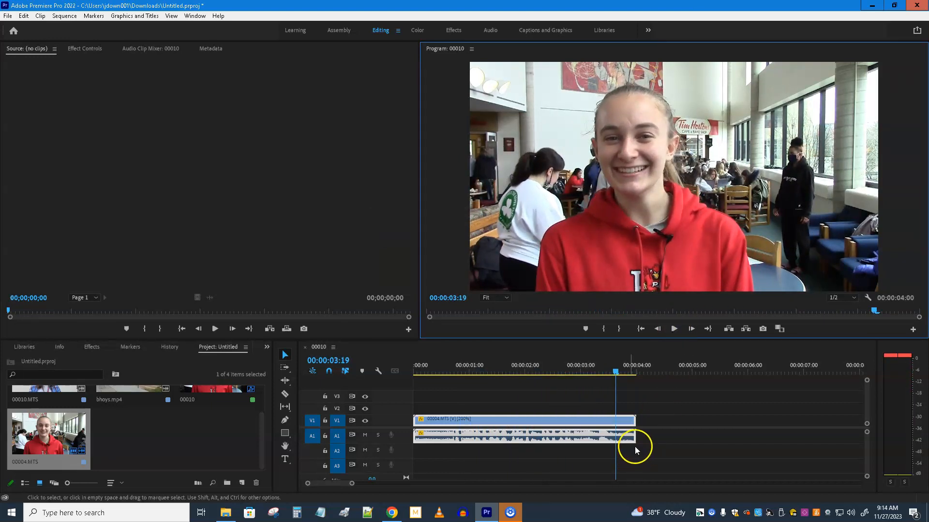
pyautogui.hotkey('ctrl', 'z')
# Slow the 00004.MTS clip to 50.1% speed without maintaining the audio pitch.
pyautogui.rightClick(520, 422)
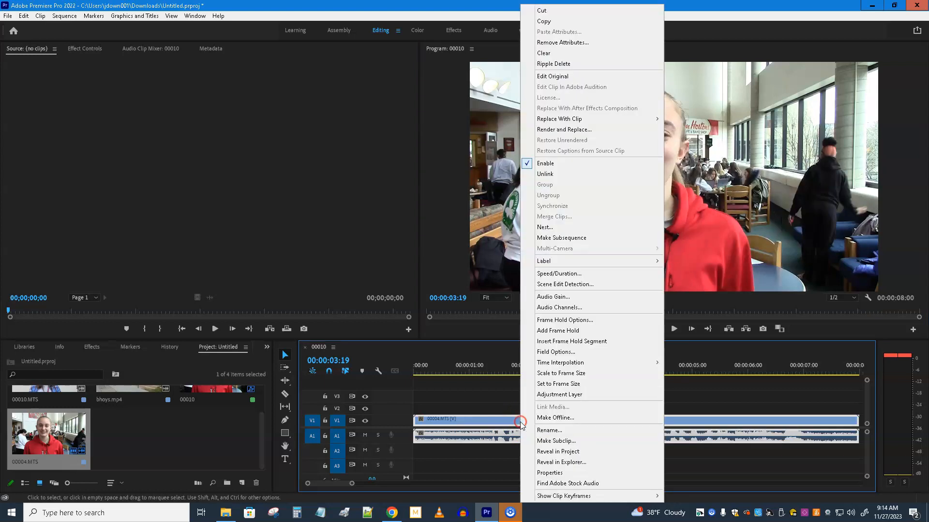
pyautogui.click(557, 273)
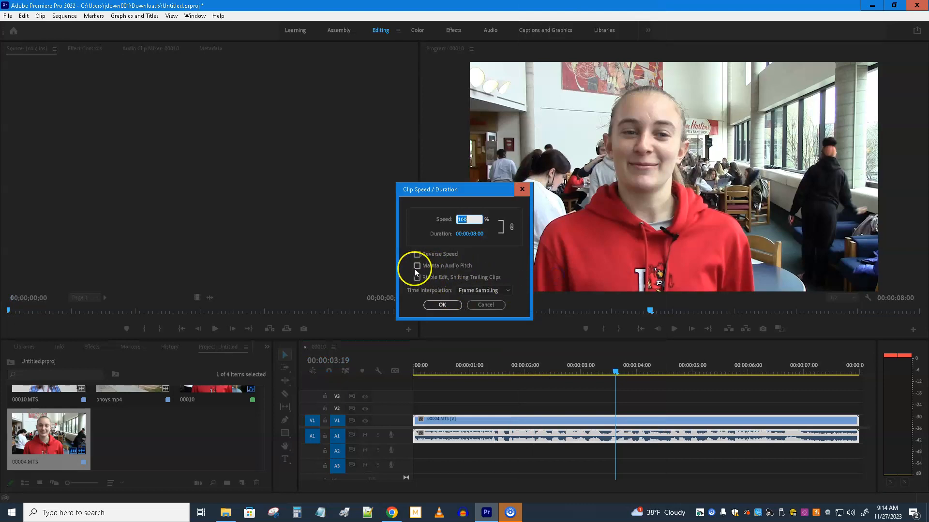
pyautogui.click(459, 219)
pyautogui.hotkey('ctrl', 'a')
pyautogui.write('50')
pyautogui.click(440, 304)
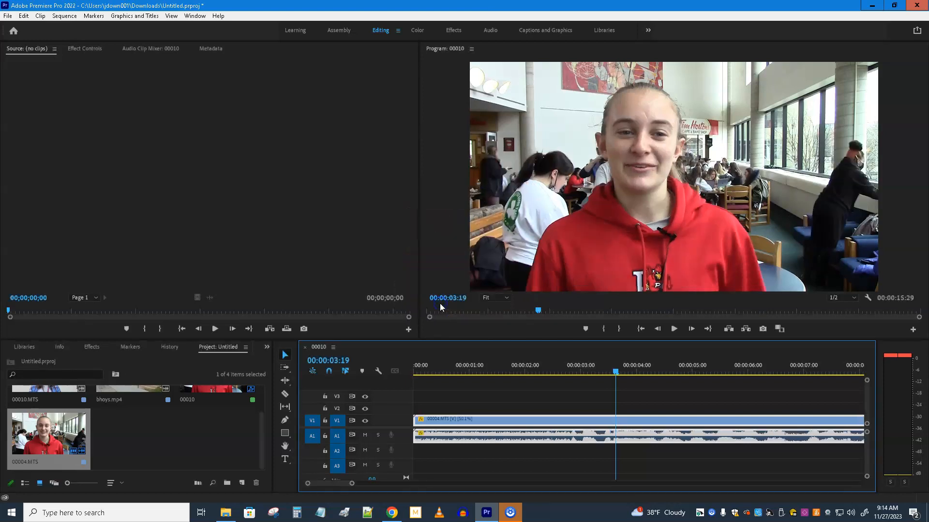
# Play the slowed clip from 00:00:03:19 to hear its lowered pitch, and undo the slowdown.
pyautogui.click(673, 329)
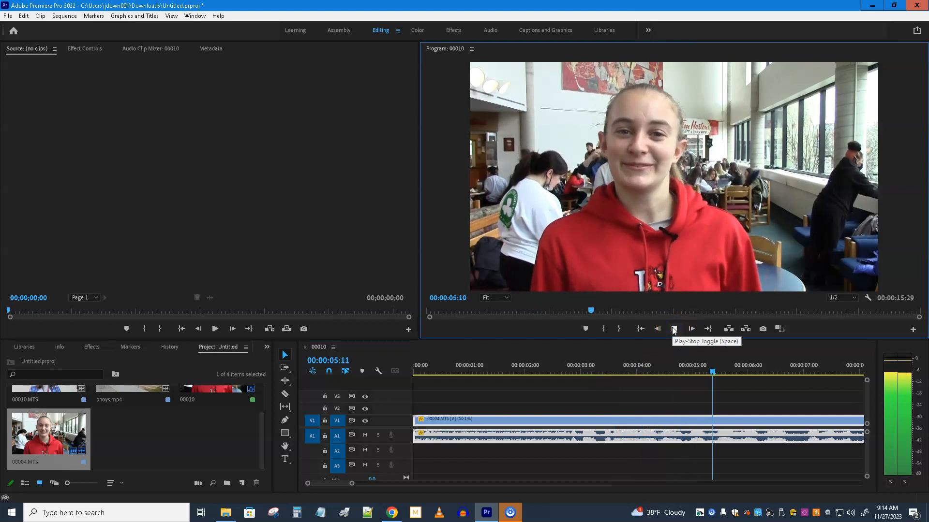
pyautogui.click(673, 329)
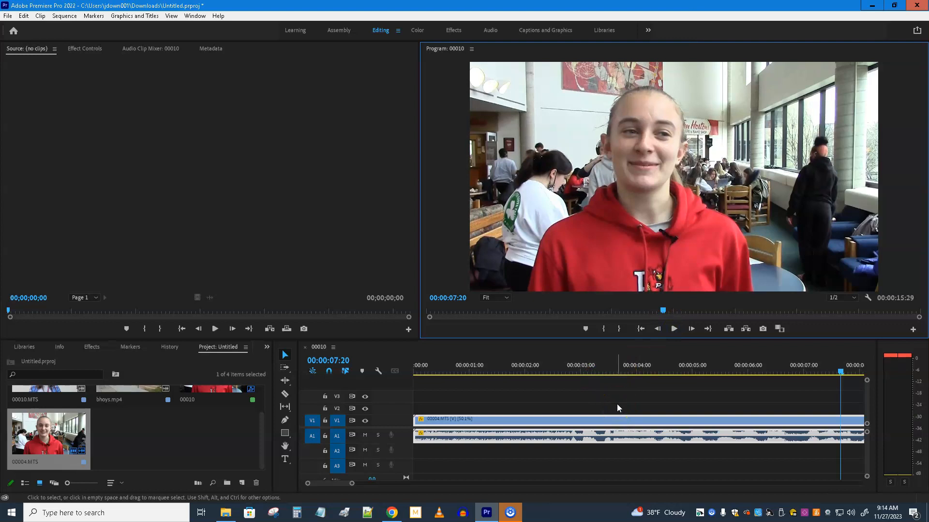
pyautogui.hotkey('ctrl', 'z')
pyautogui.moveTo(614, 411)
pyautogui.mouseDown()
pyautogui.moveTo(555, 417)
pyautogui.moveTo(644, 345)
pyautogui.mouseUp()
# Set the 00004.MTS clip's speed to 50.1% with Maintain Audio Pitch enabled.
pyautogui.rightClick(619, 419)
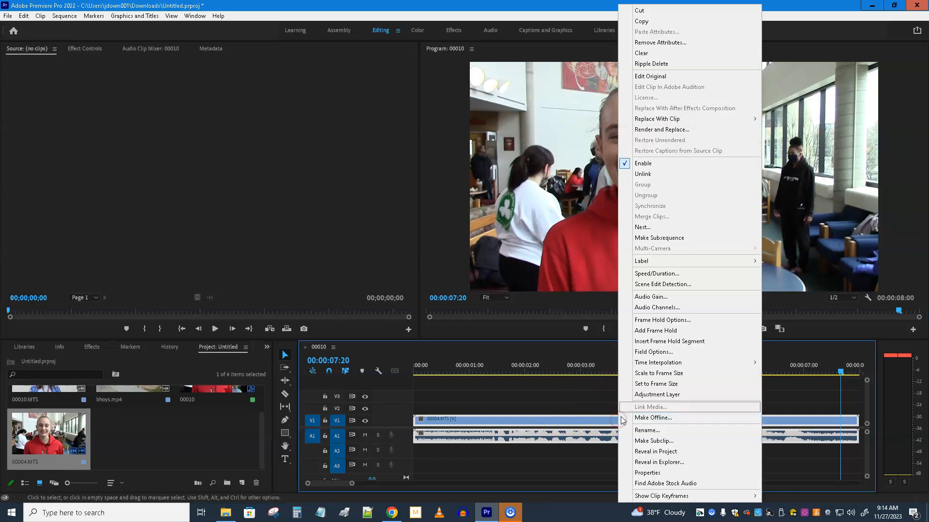
pyautogui.click(665, 274)
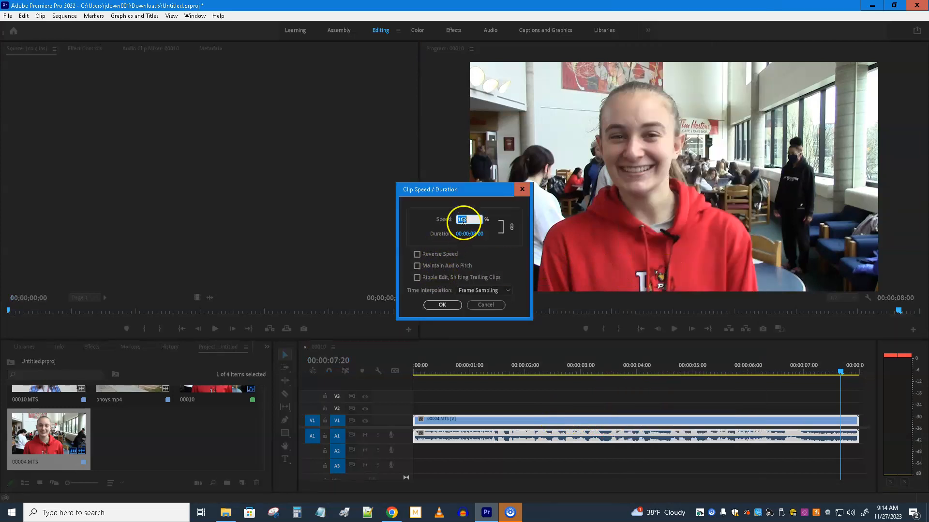
pyautogui.write('0.1')
pyautogui.click(494, 305)
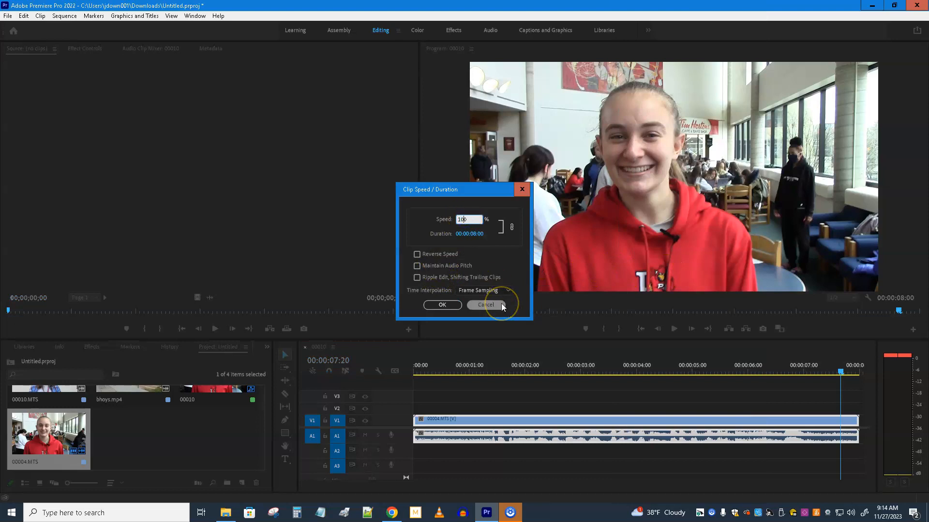
pyautogui.write('50')
pyautogui.press('Delete')
pyautogui.click(436, 240)
pyautogui.click(416, 266)
pyautogui.click(441, 305)
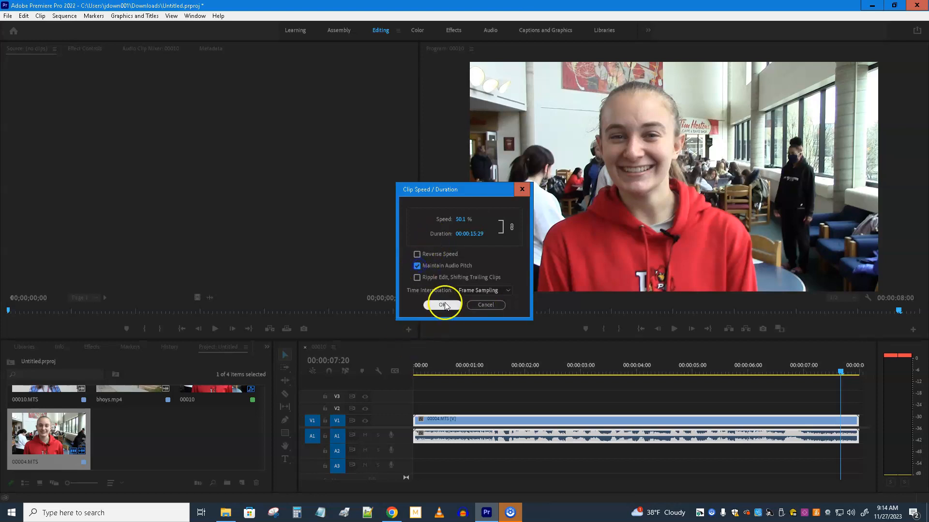
pyautogui.click(502, 402)
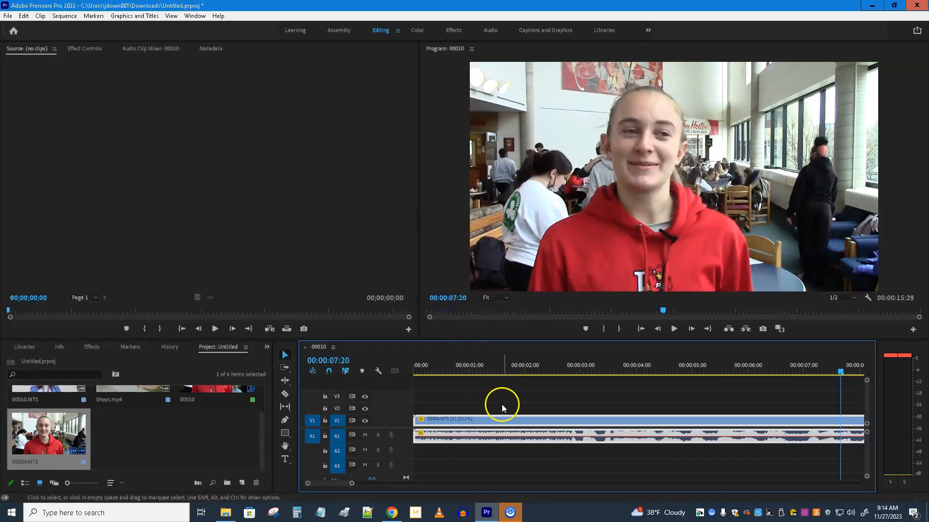
# Play the half-speed clip from about 2.5 seconds in to hear the audio with its pitch maintained.
pyautogui.click(560, 372)
pyautogui.click(673, 330)
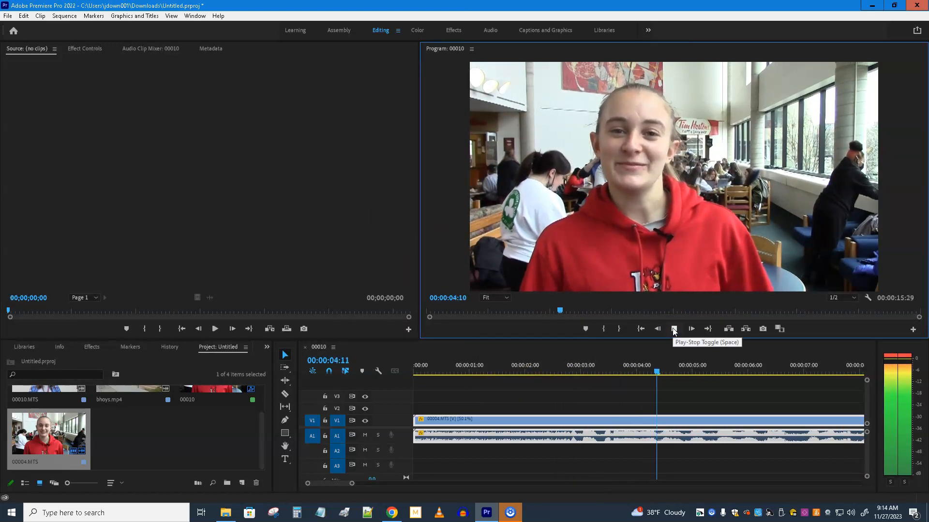
pyautogui.click(675, 329)
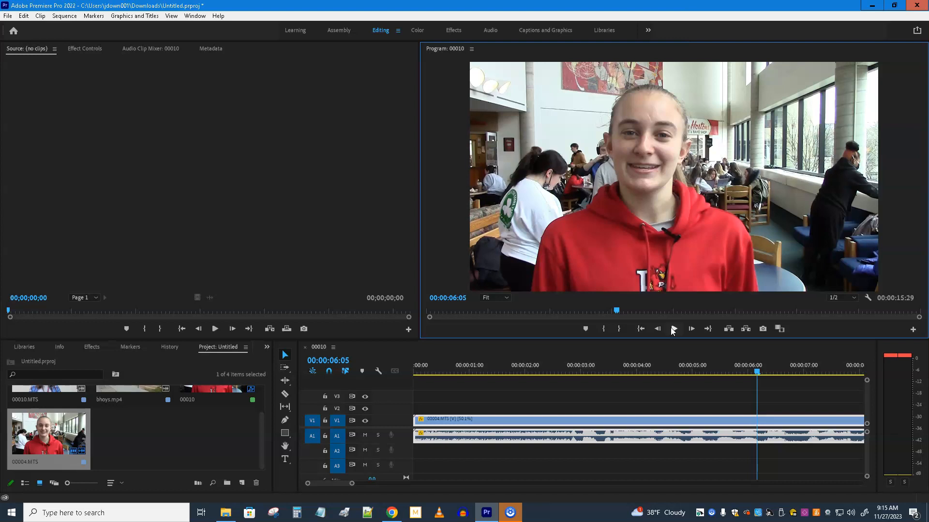
pyautogui.press('Return')
pyautogui.click(427, 336)
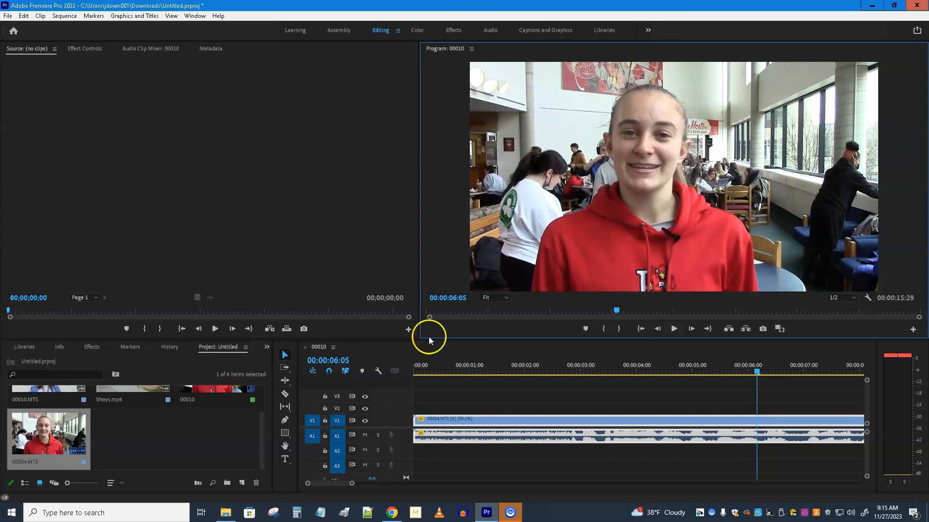